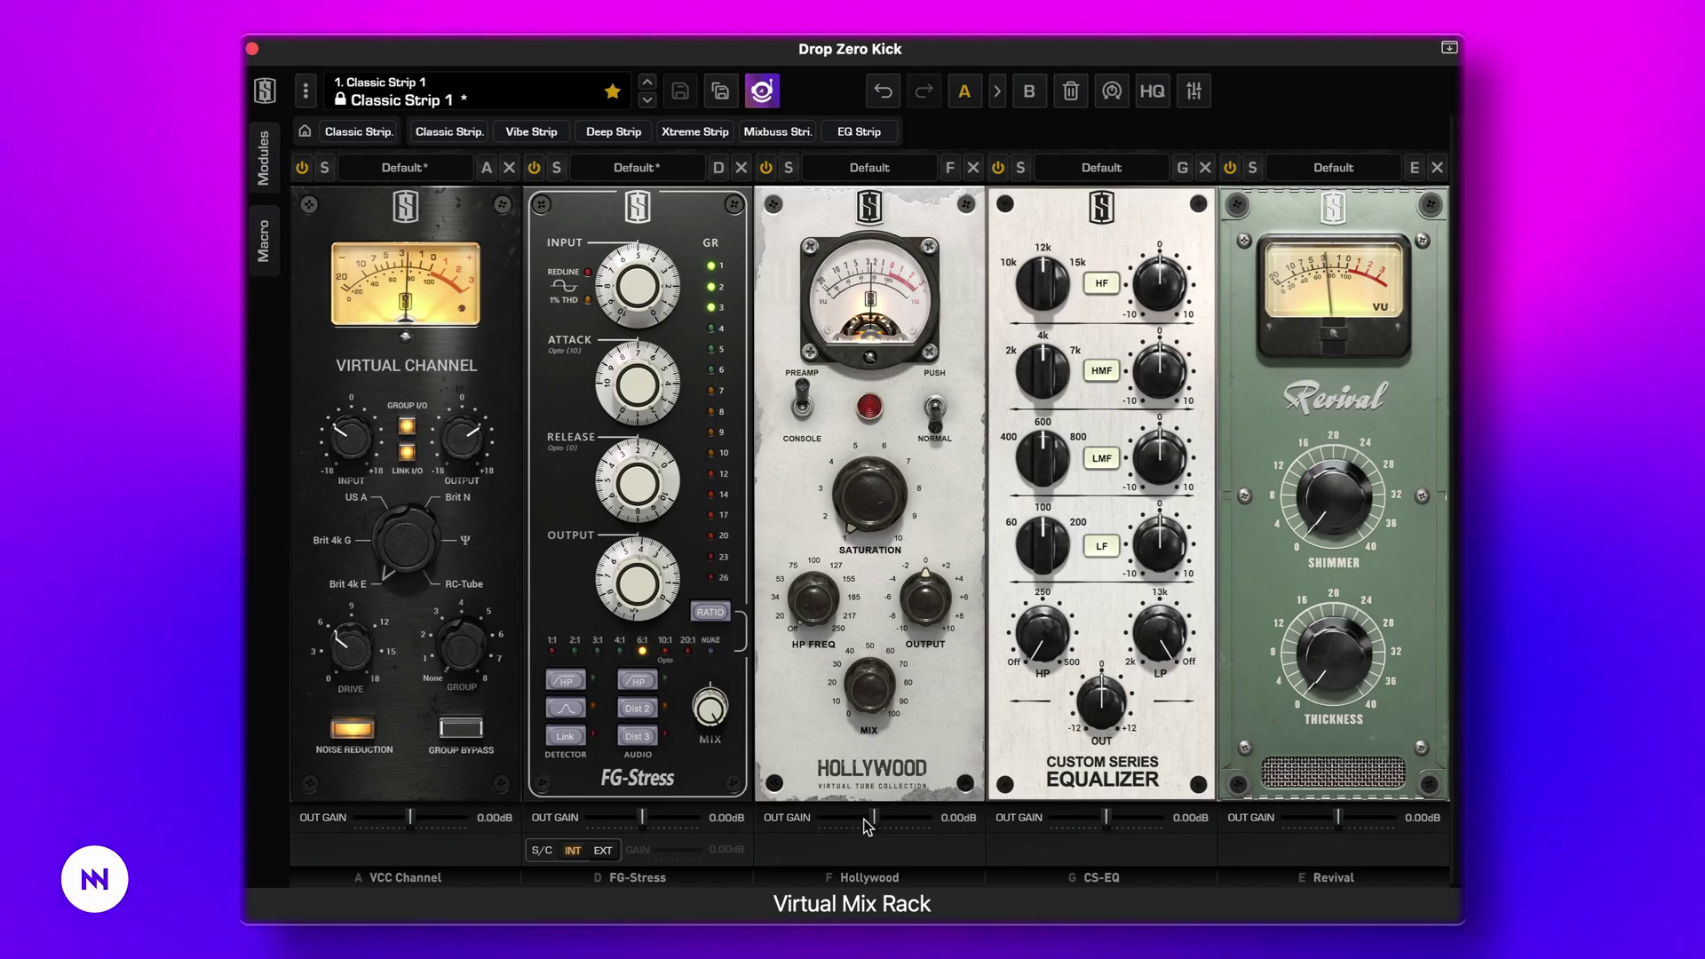
Step: Lower Hollywood output to -3.54 dB and map FG-Stress Input and Output to Macro 01
{"action": "left_click_drag", "start_coordinate": [866, 821], "coordinate": [858, 821]}
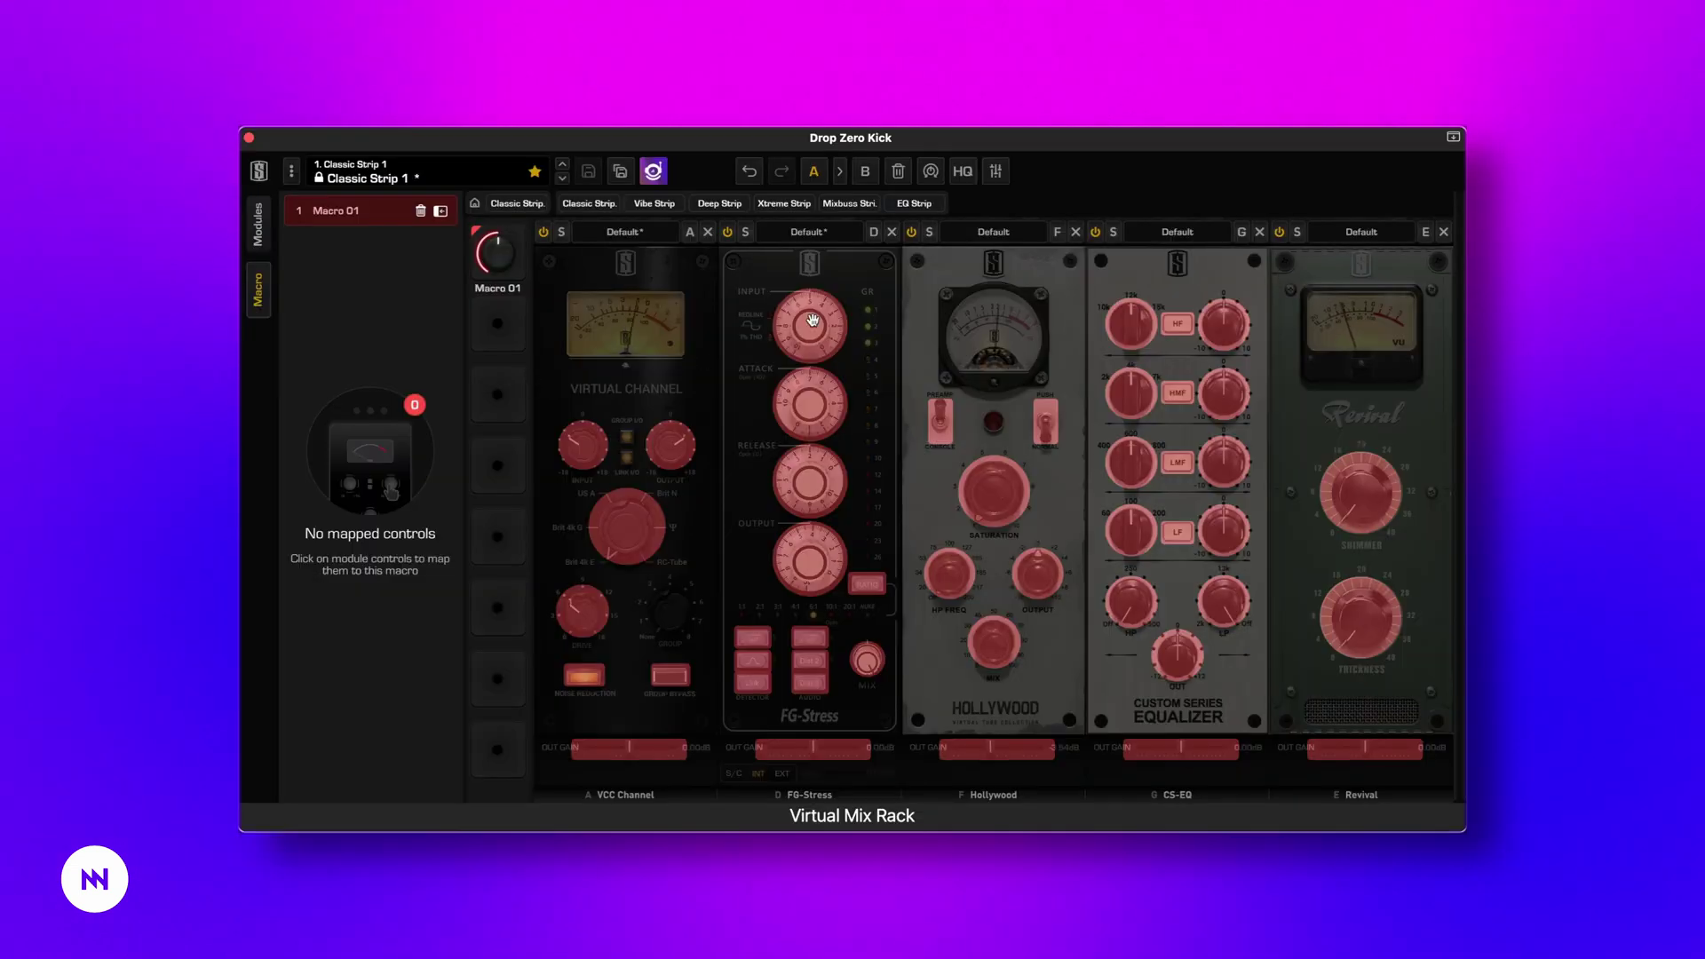
{"action": "left_click", "coordinate": [810, 323]}
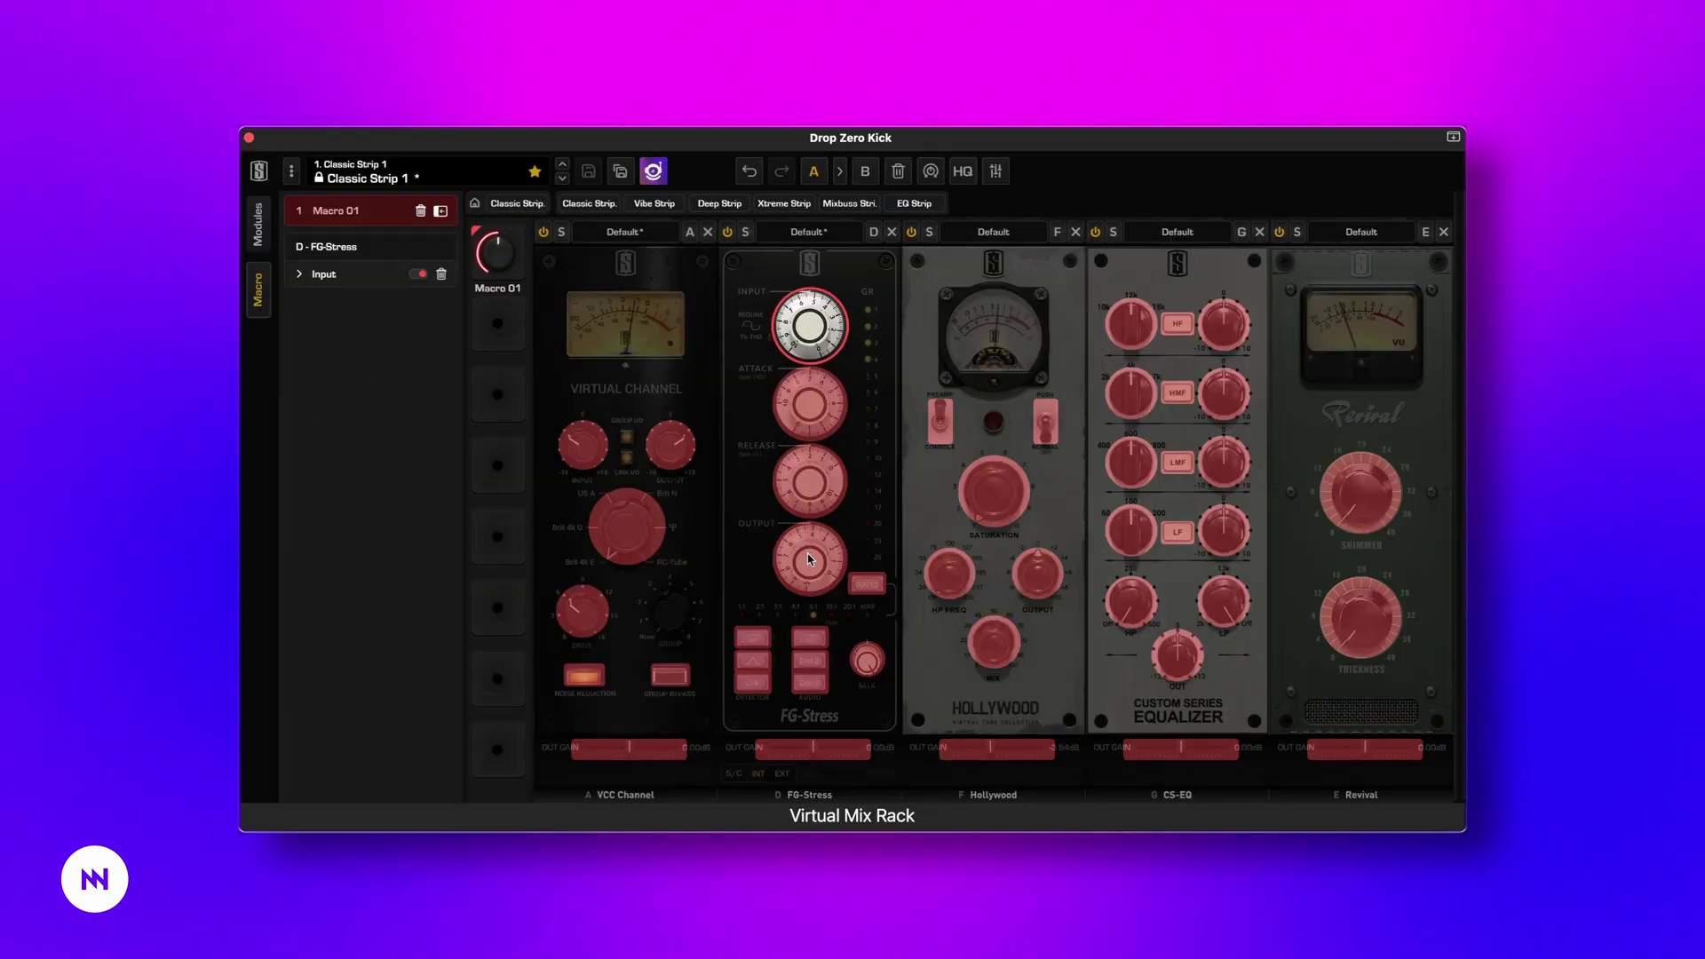
{"action": "left_click", "coordinate": [810, 560]}
Step: Add Macro 02 and map Hollywood Saturation, Hollywood Output and CS-EQ HMF Gain to it
{"action": "left_click", "coordinate": [497, 325]}
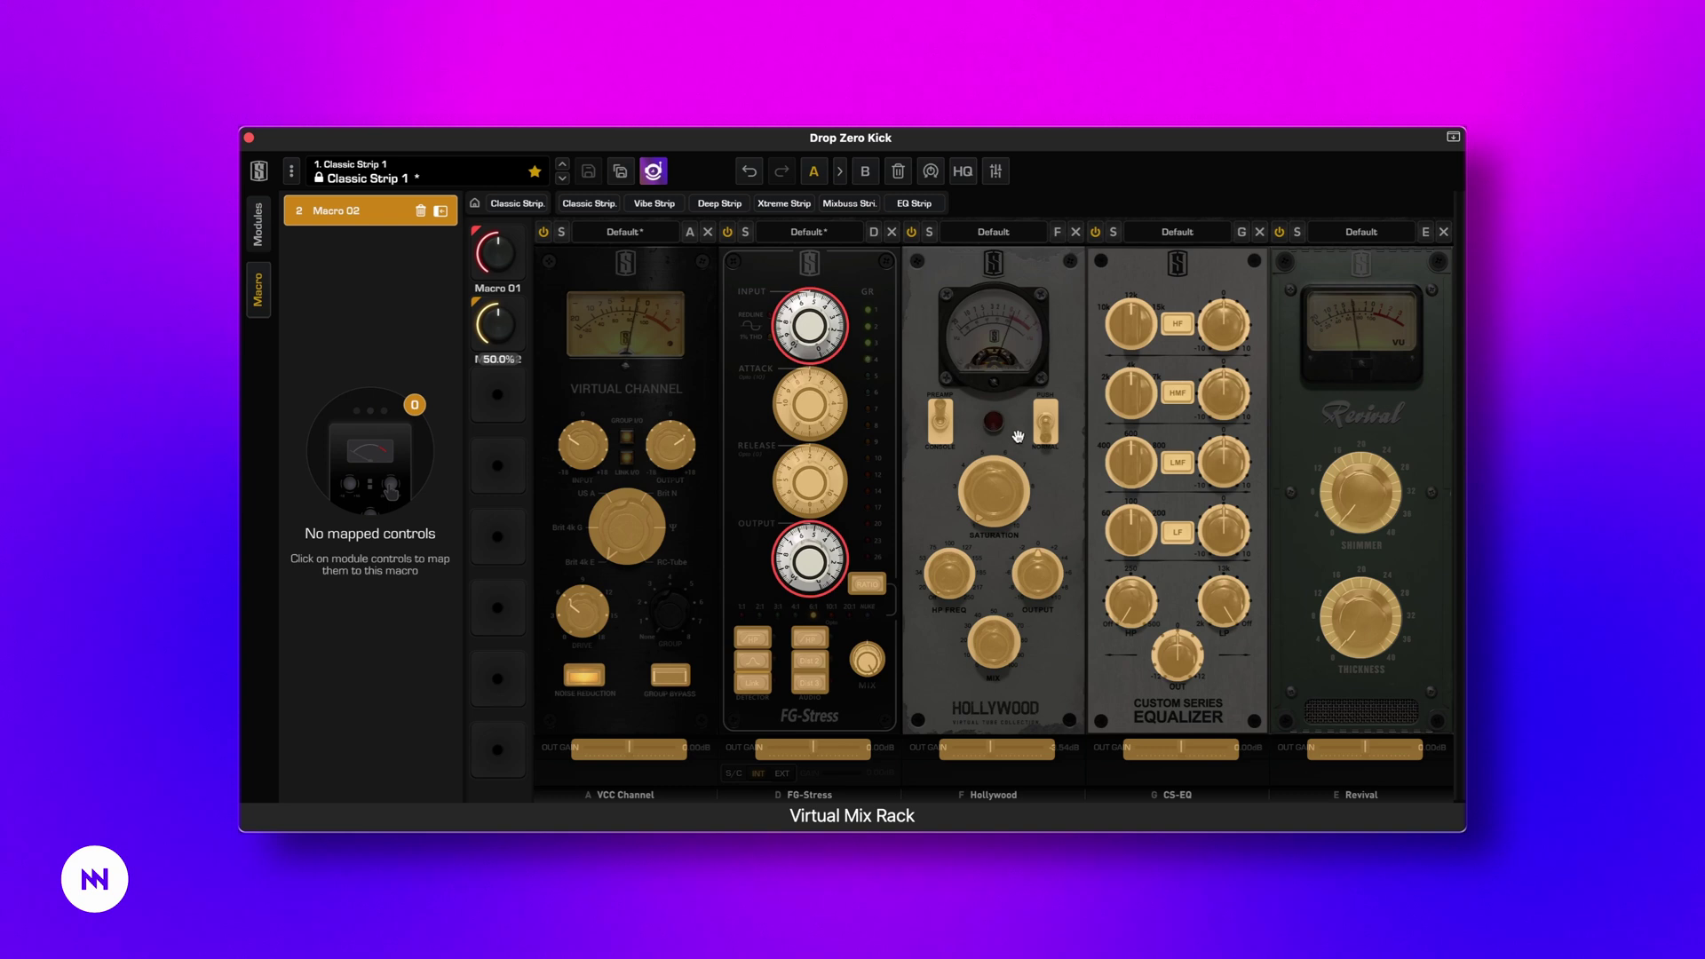
{"action": "left_click", "coordinate": [1002, 509]}
{"action": "left_click", "coordinate": [1038, 582]}
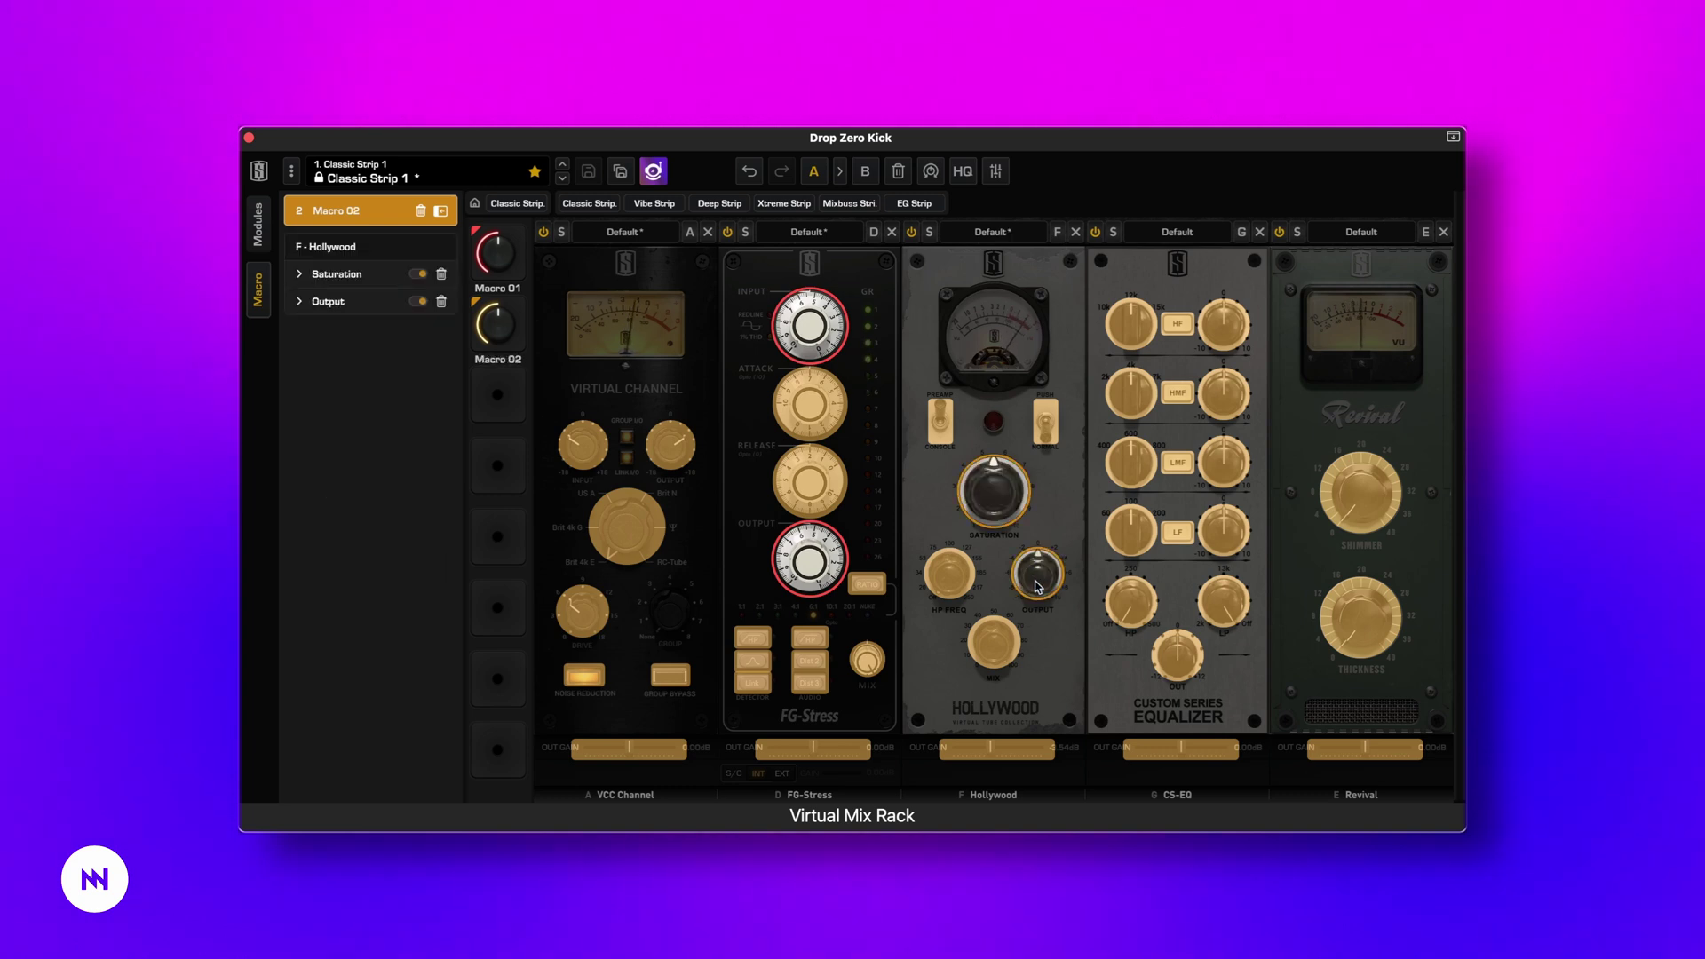
{"action": "left_click", "coordinate": [1224, 393]}
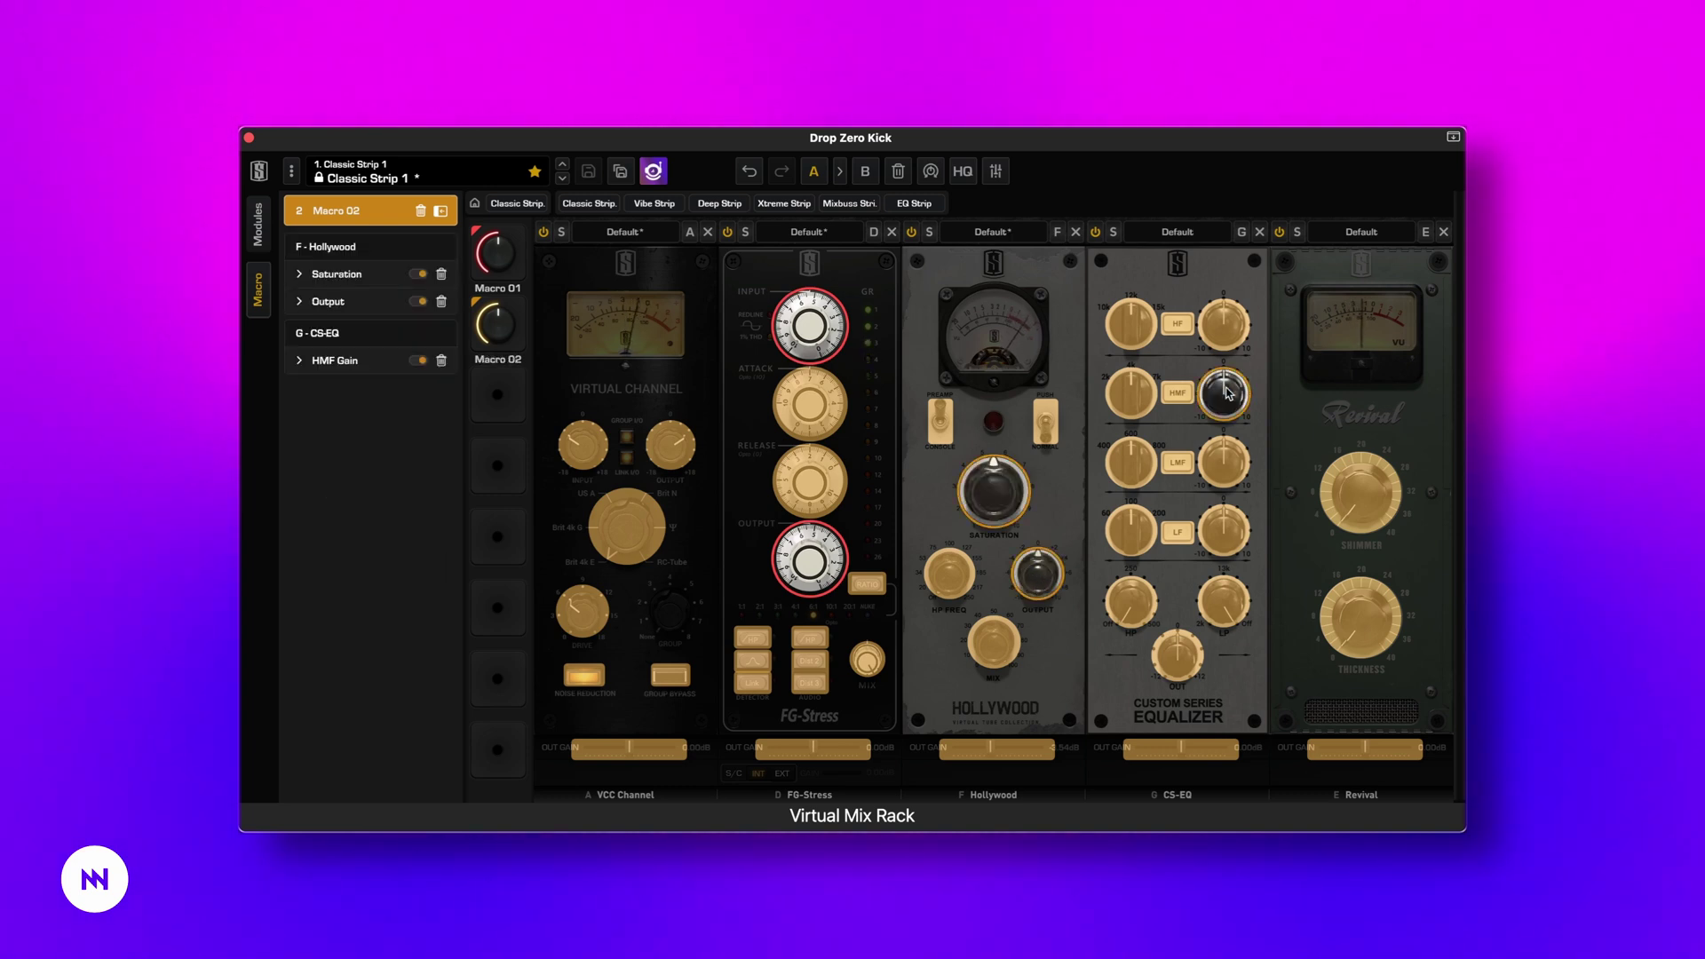
{"action": "left_click", "coordinate": [1225, 396]}
{"action": "left_click", "coordinate": [1229, 398]}
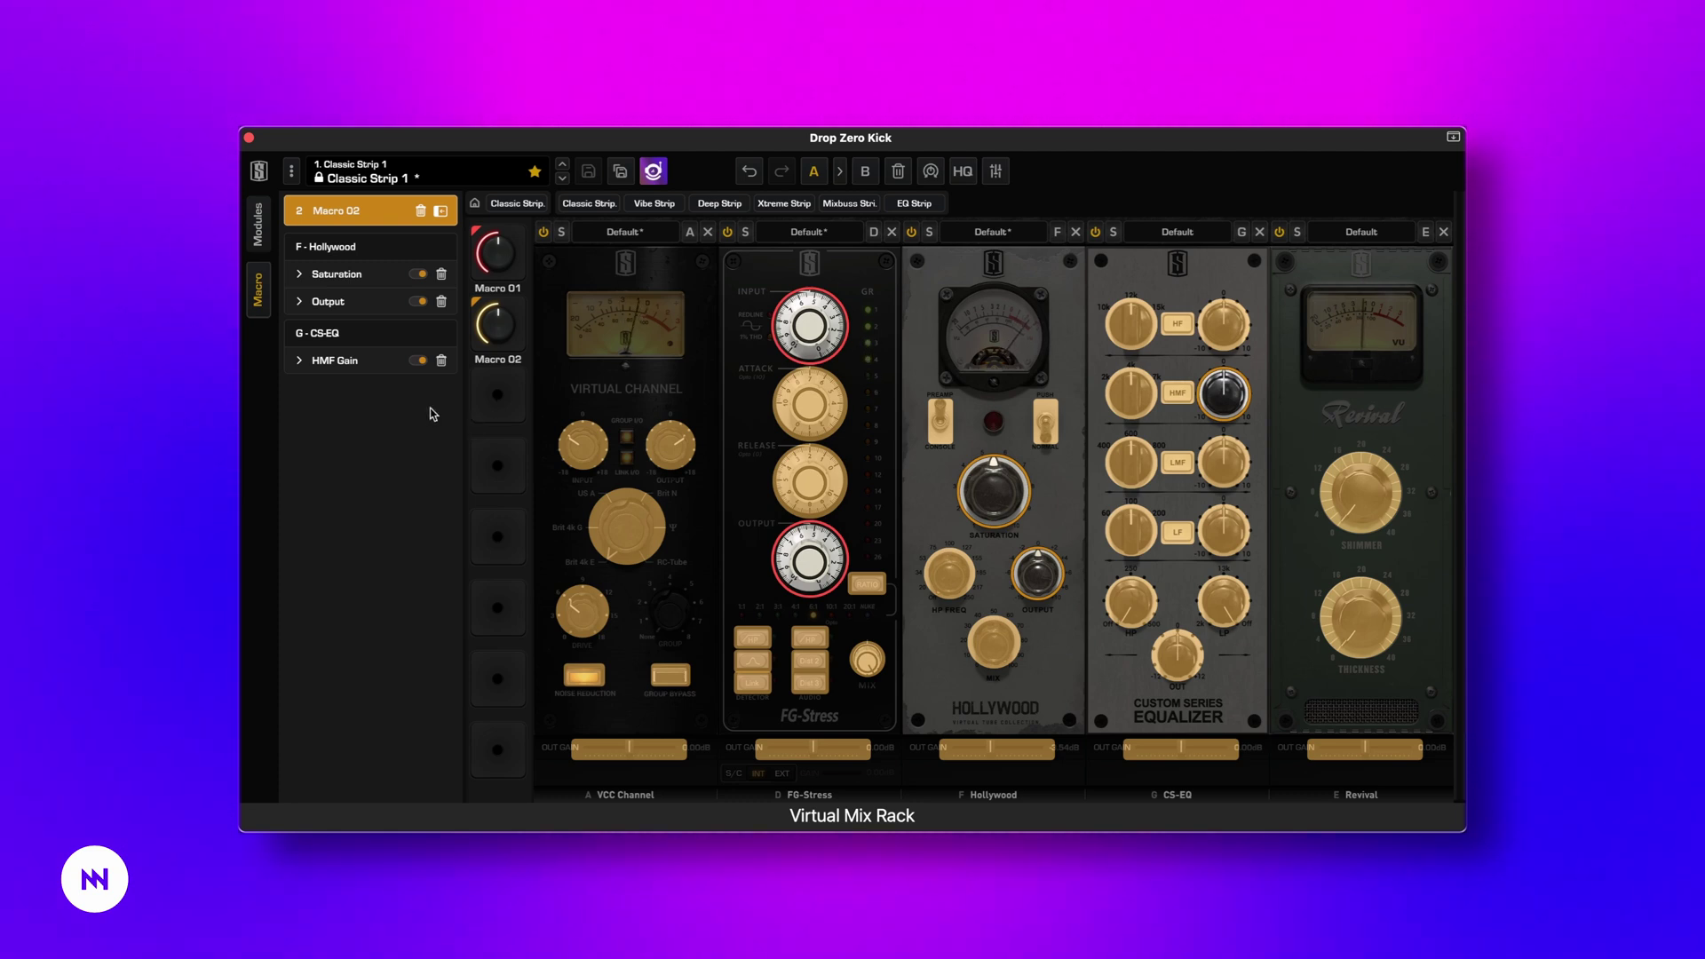
{"action": "left_click", "coordinate": [259, 293]}
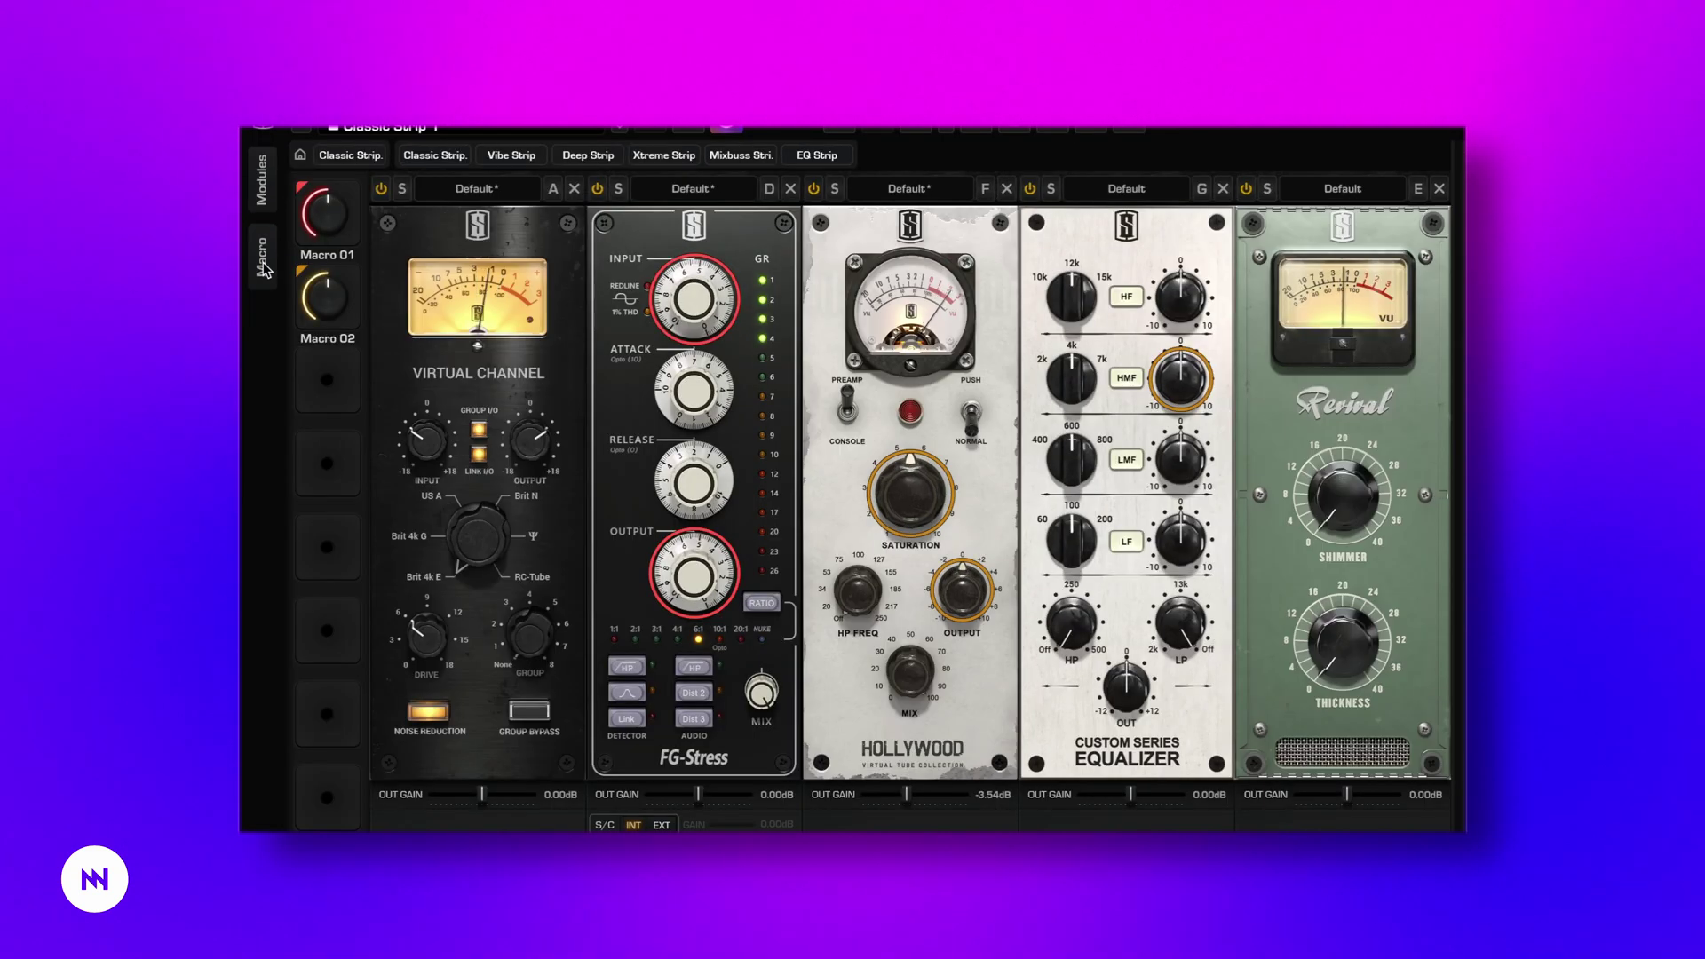
{"action": "left_click", "coordinate": [259, 298]}
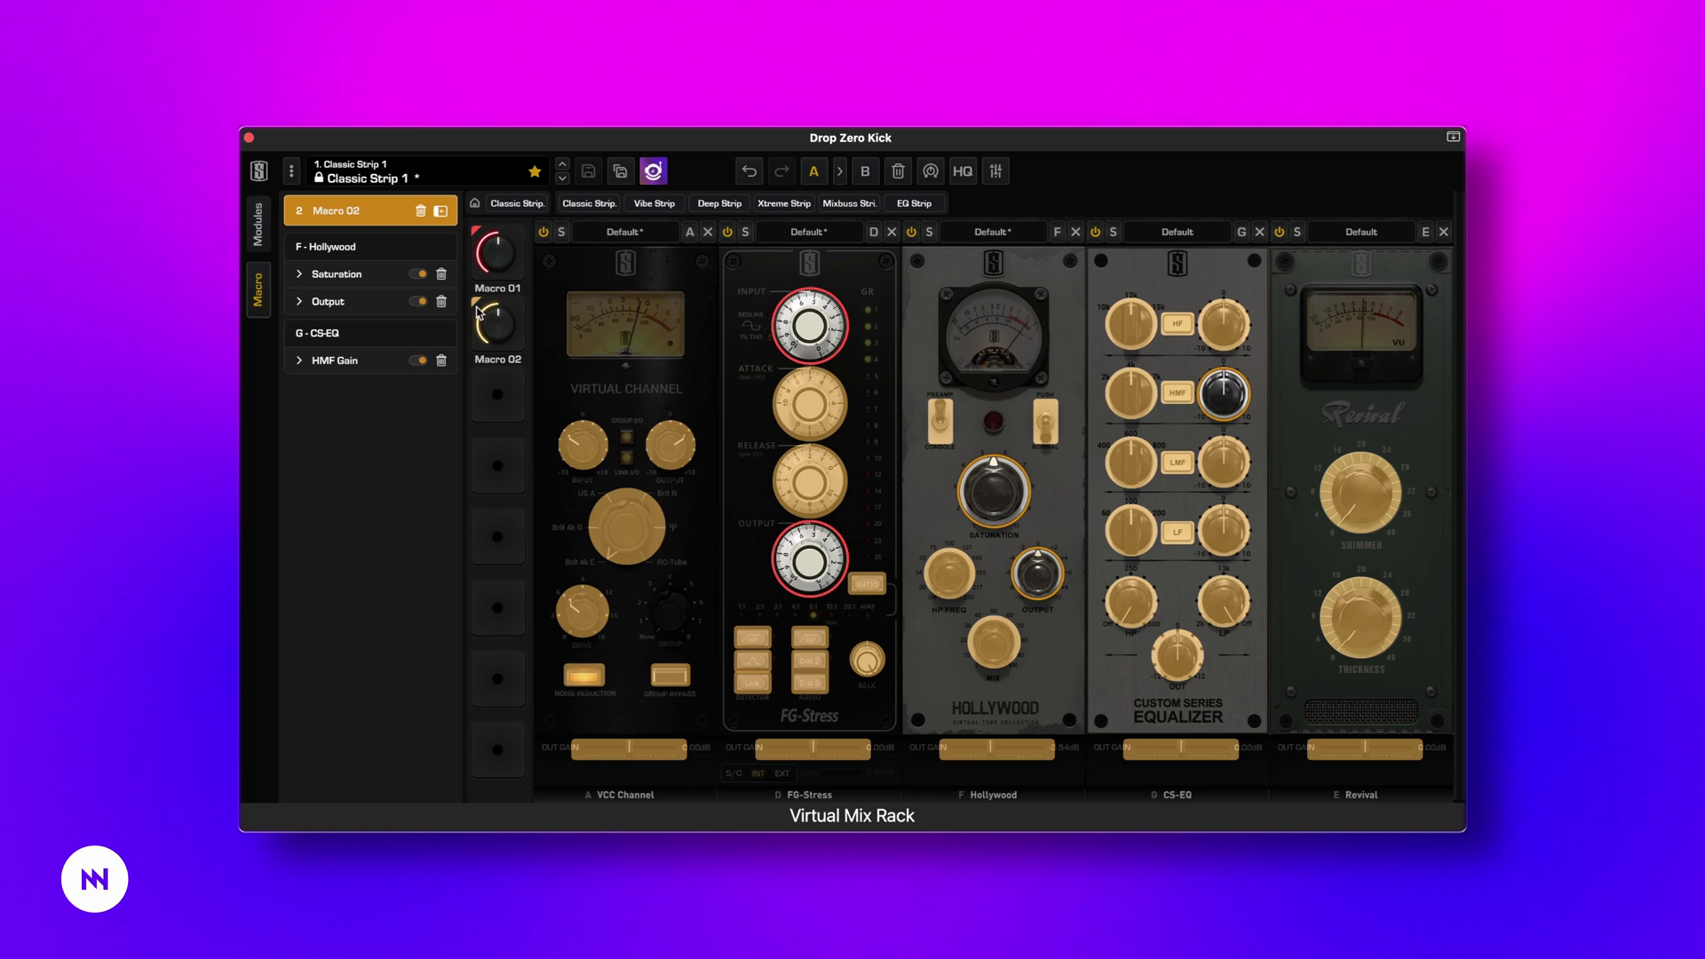
{"action": "left_click", "coordinate": [479, 266]}
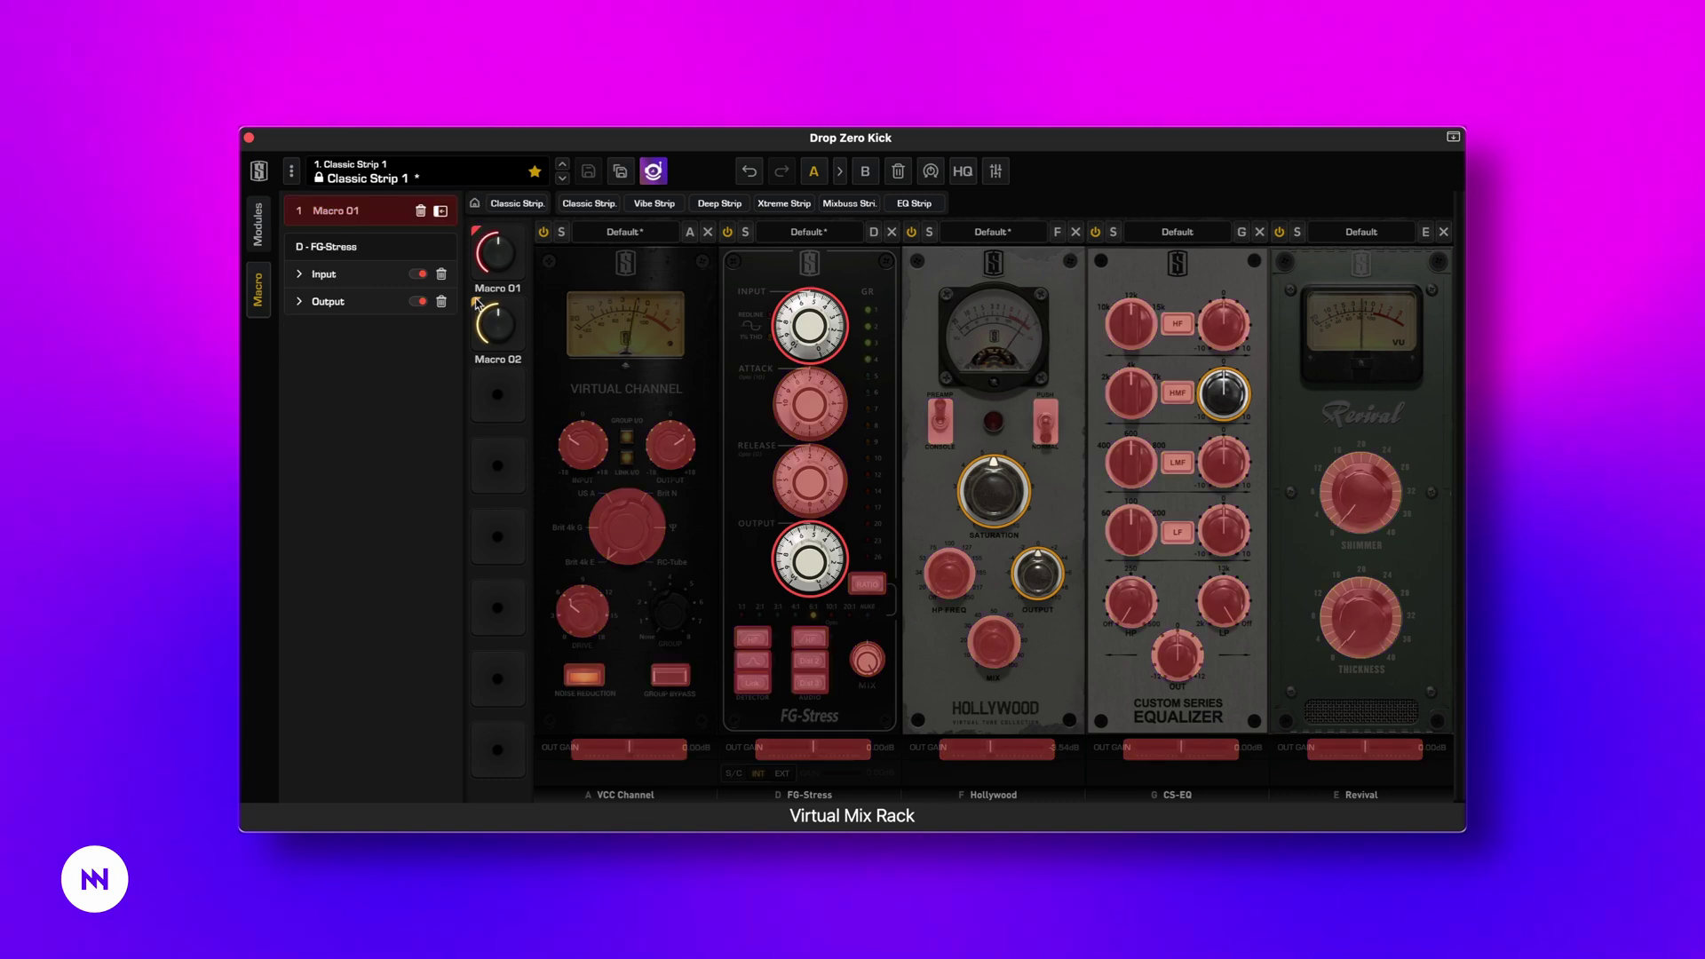
{"action": "left_click", "coordinate": [477, 304]}
{"action": "left_click", "coordinate": [478, 248]}
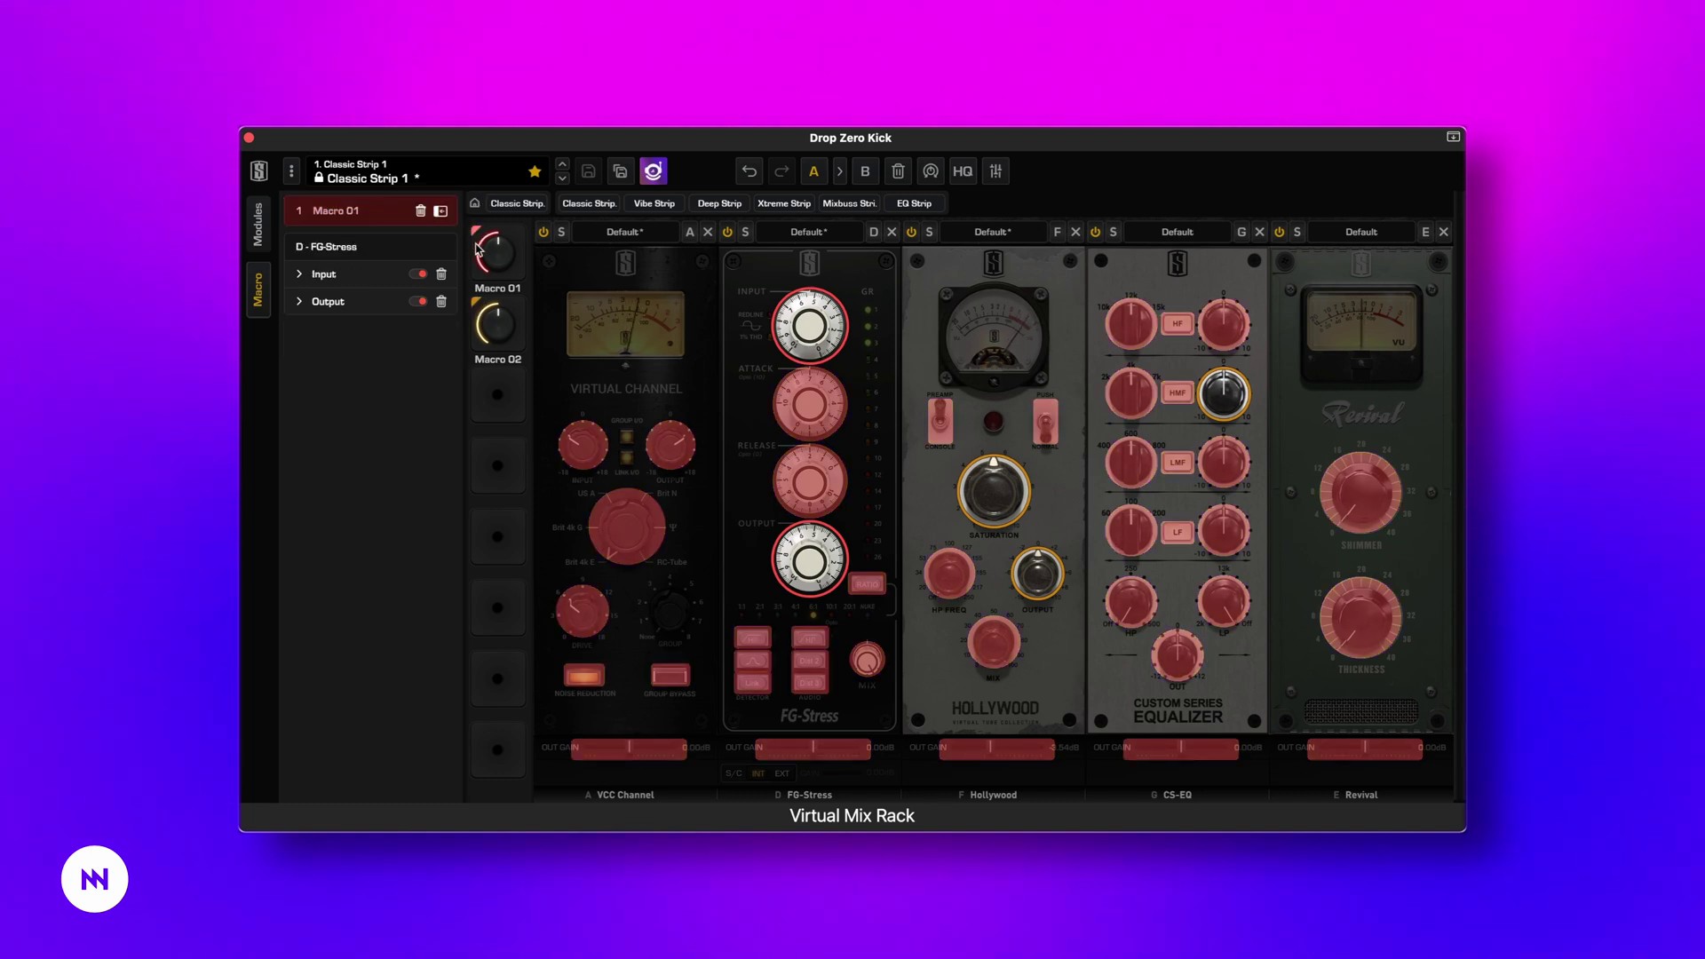
{"action": "left_click", "coordinate": [477, 303]}
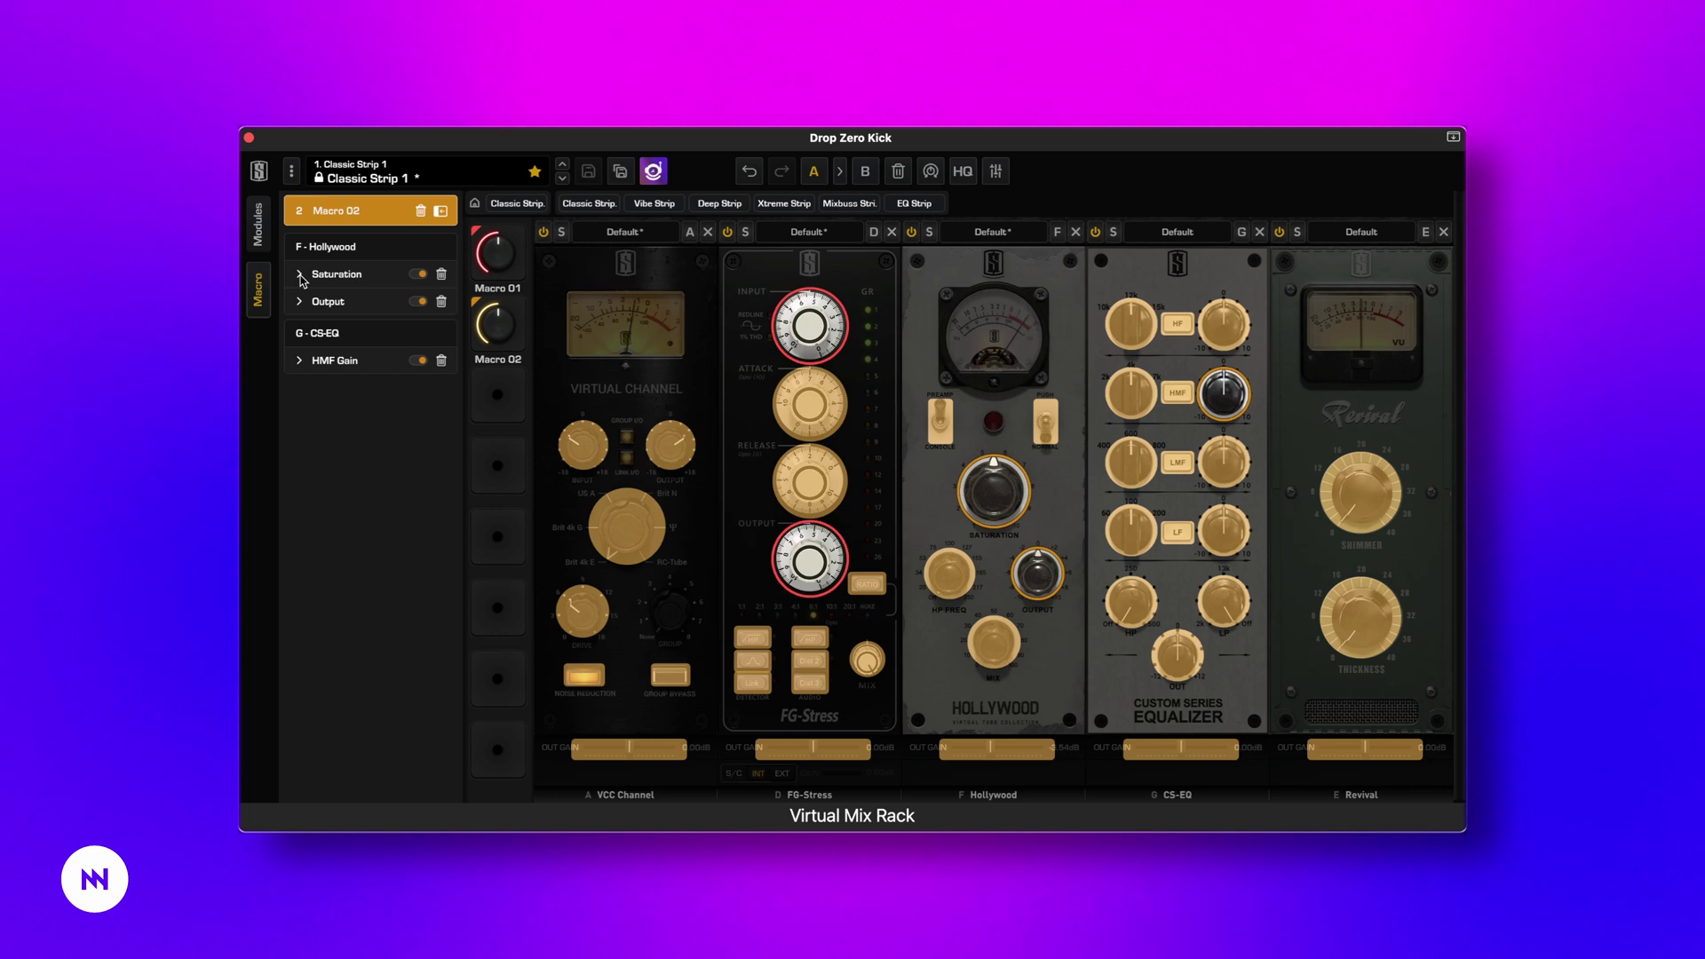
{"action": "left_click", "coordinate": [621, 530]}
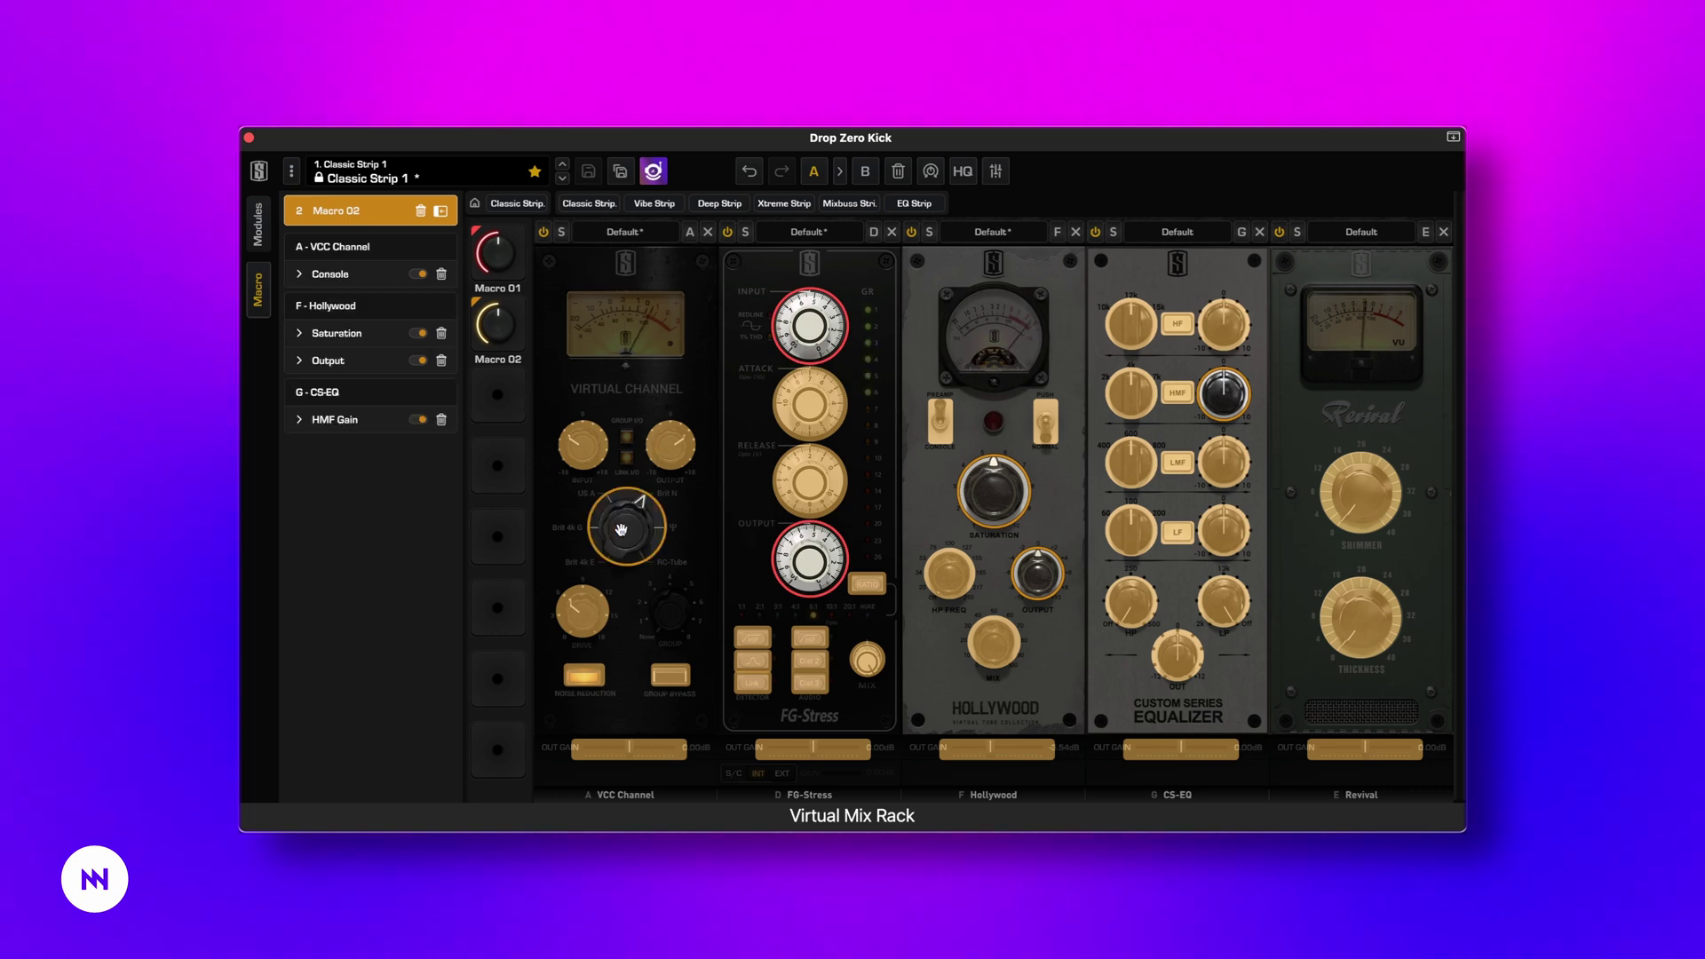
{"action": "left_click", "coordinate": [625, 528]}
{"action": "left_click", "coordinate": [672, 448]}
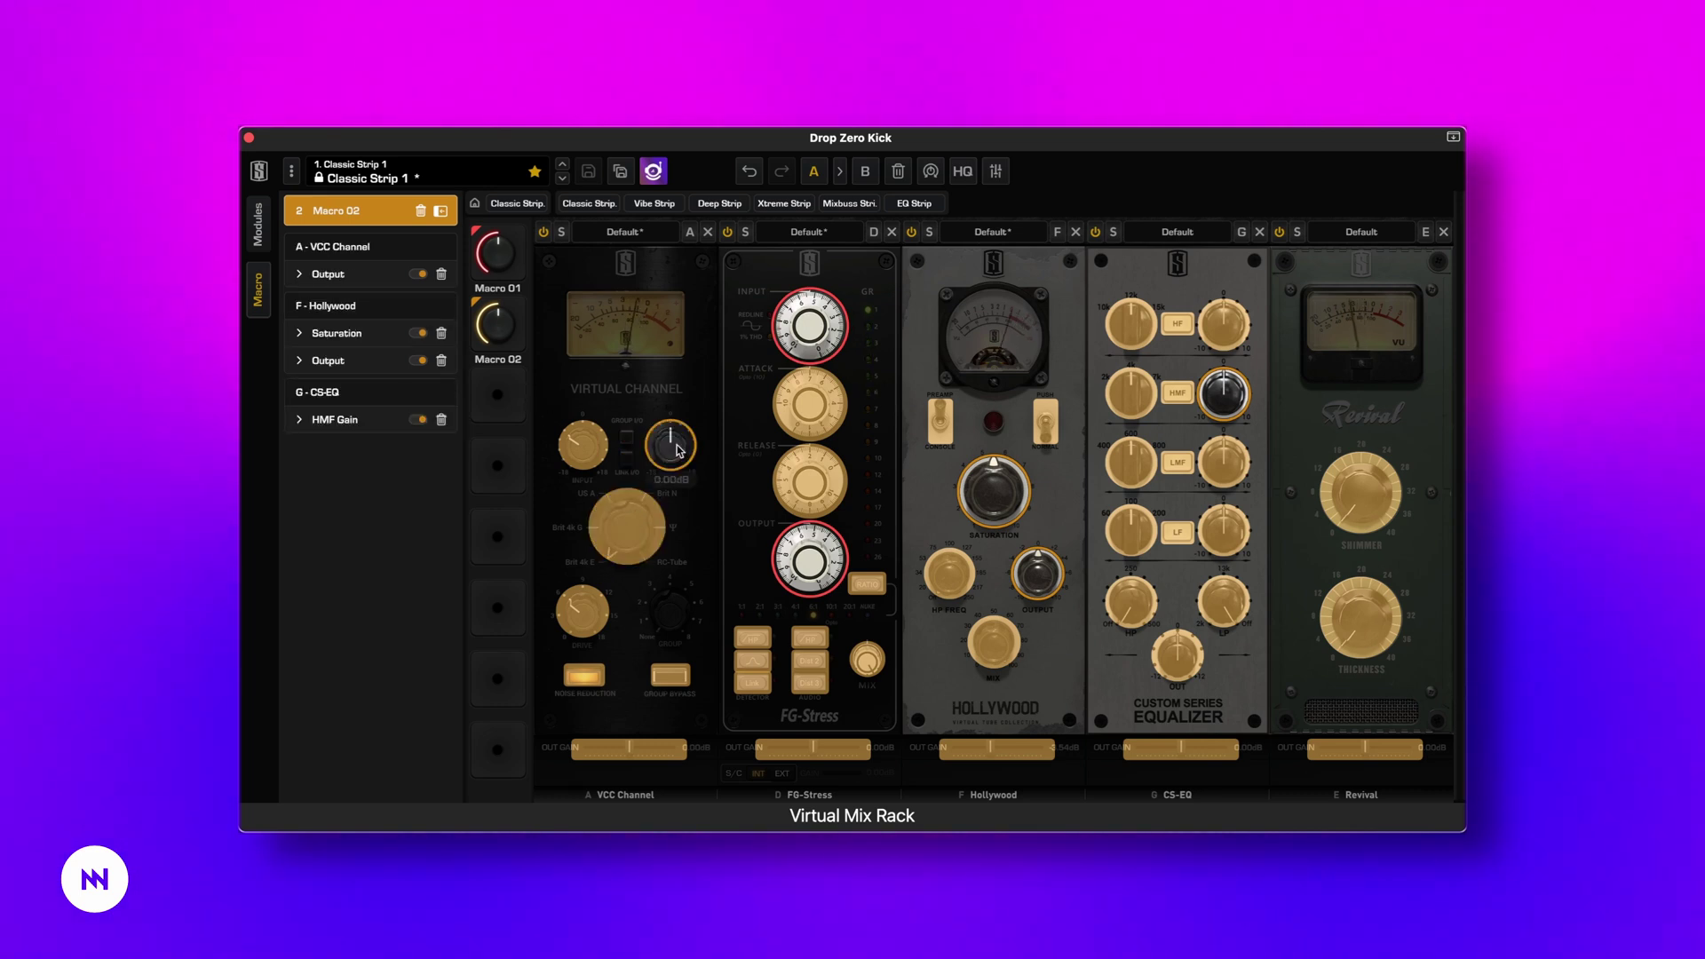
{"action": "left_click", "coordinate": [677, 451]}
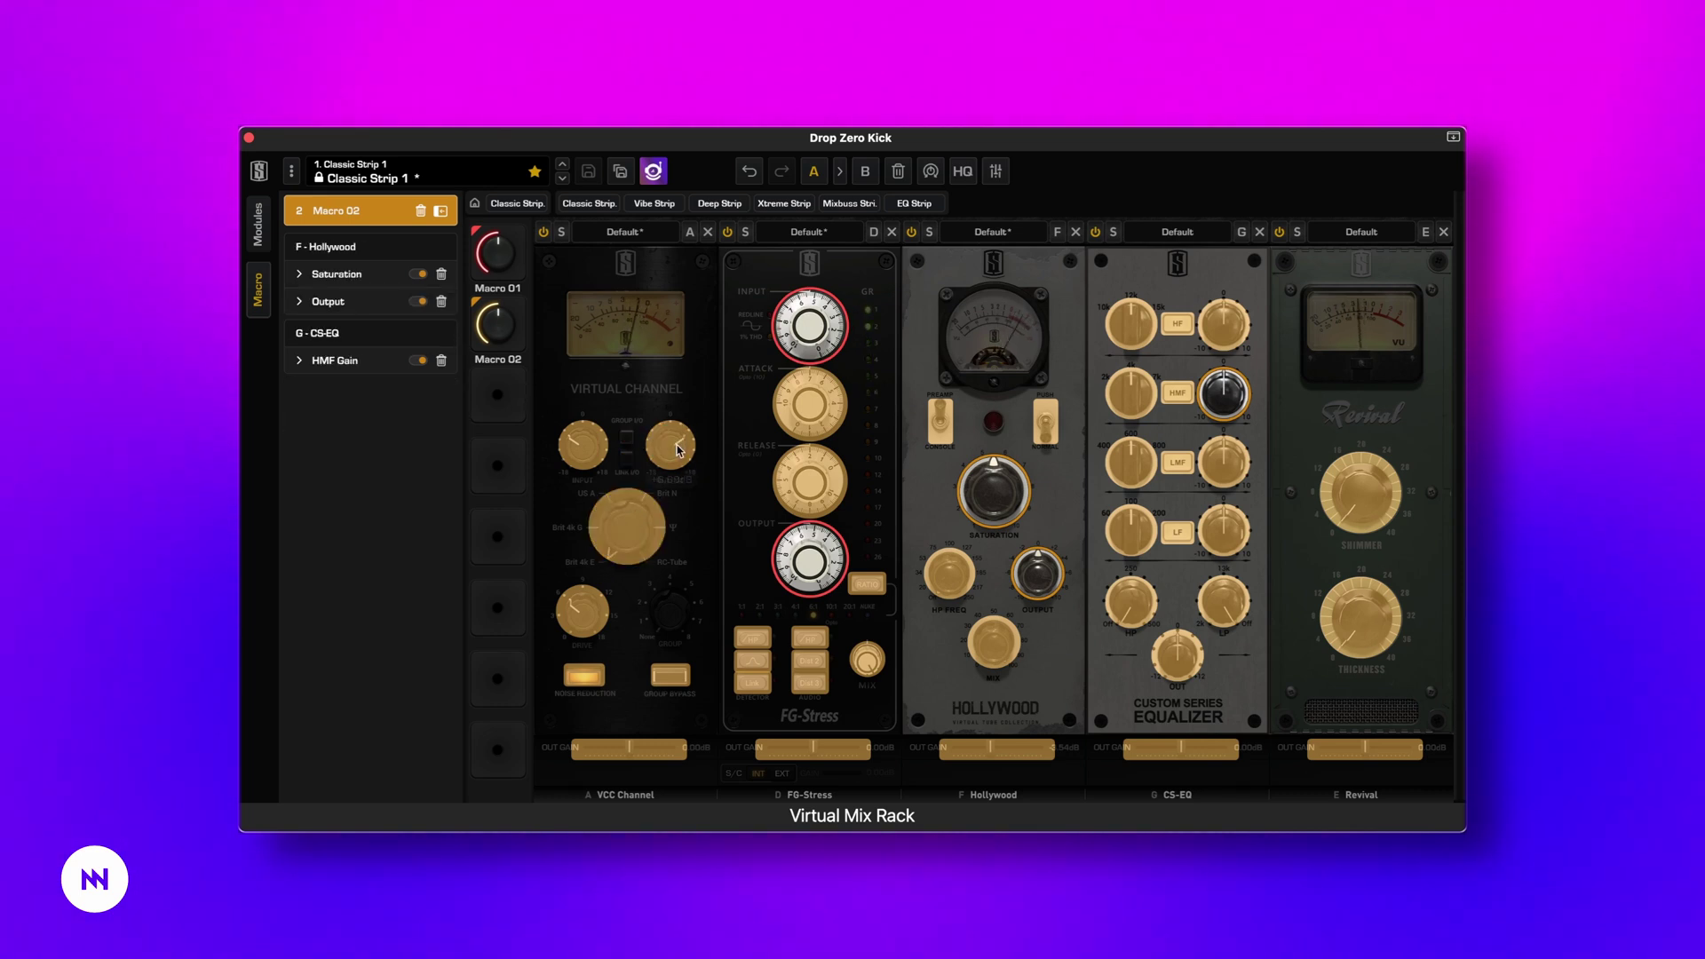
Step: Give Macro 02's Hollywood Output mapping a rising exponential curve capped at +6.90 dB
{"action": "left_click", "coordinate": [300, 303]}
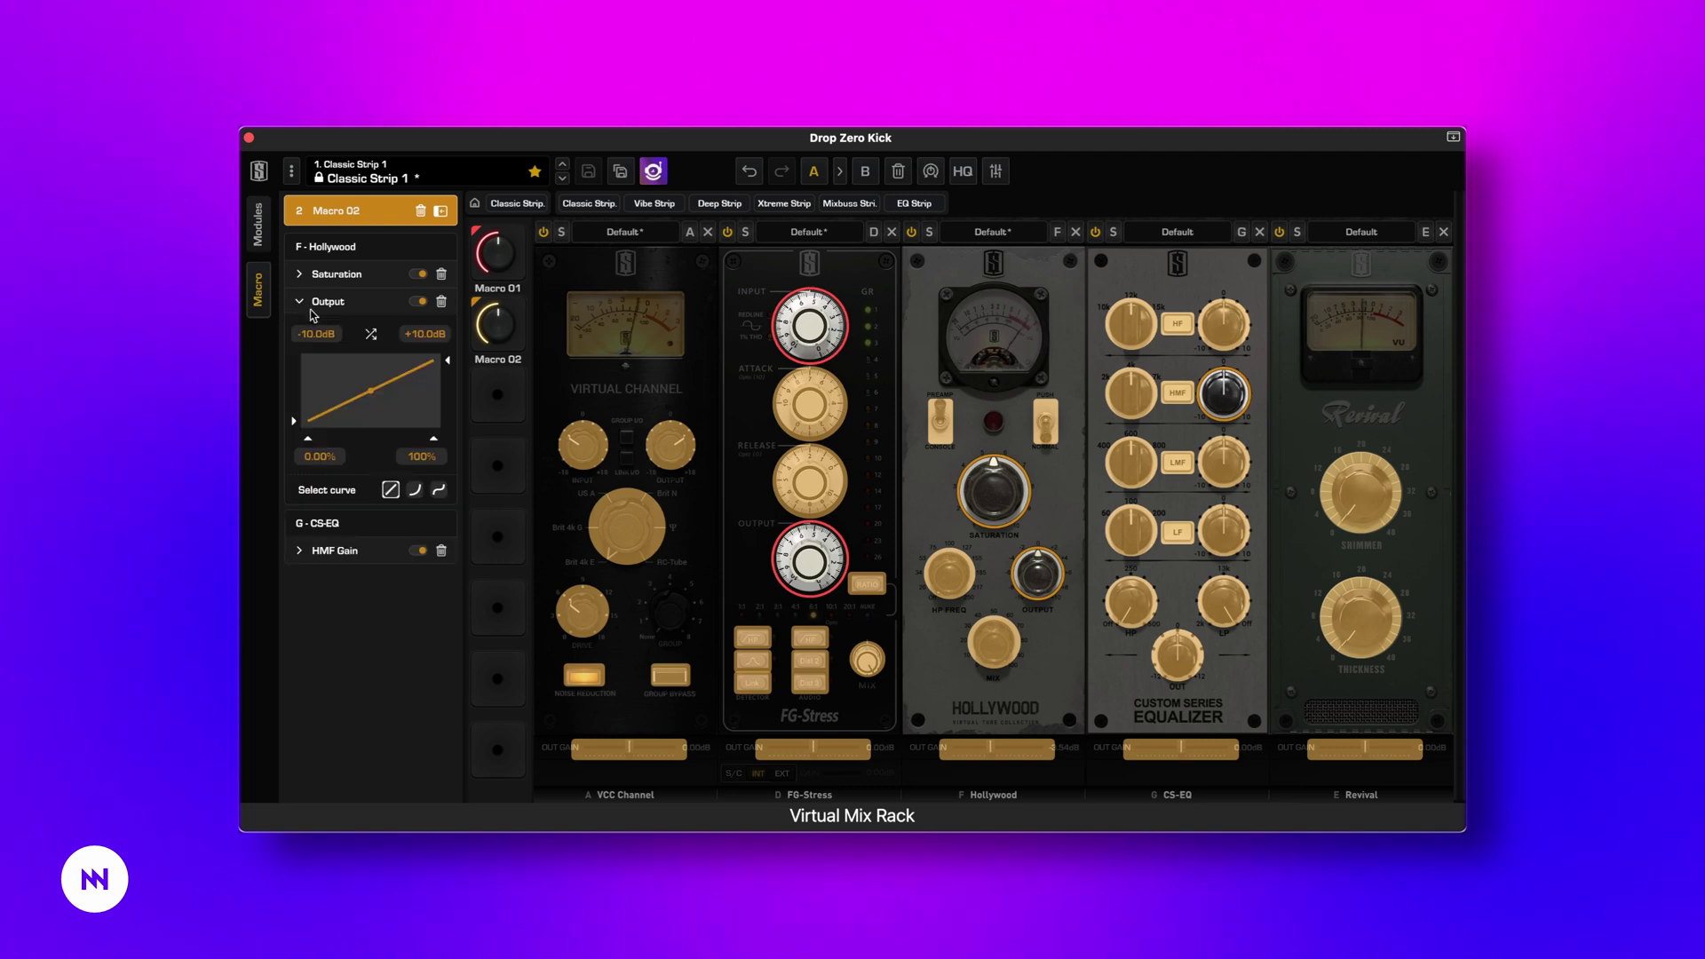
{"action": "left_click", "coordinate": [415, 490]}
{"action": "left_click_drag", "start_coordinate": [413, 425], "coordinate": [348, 377]}
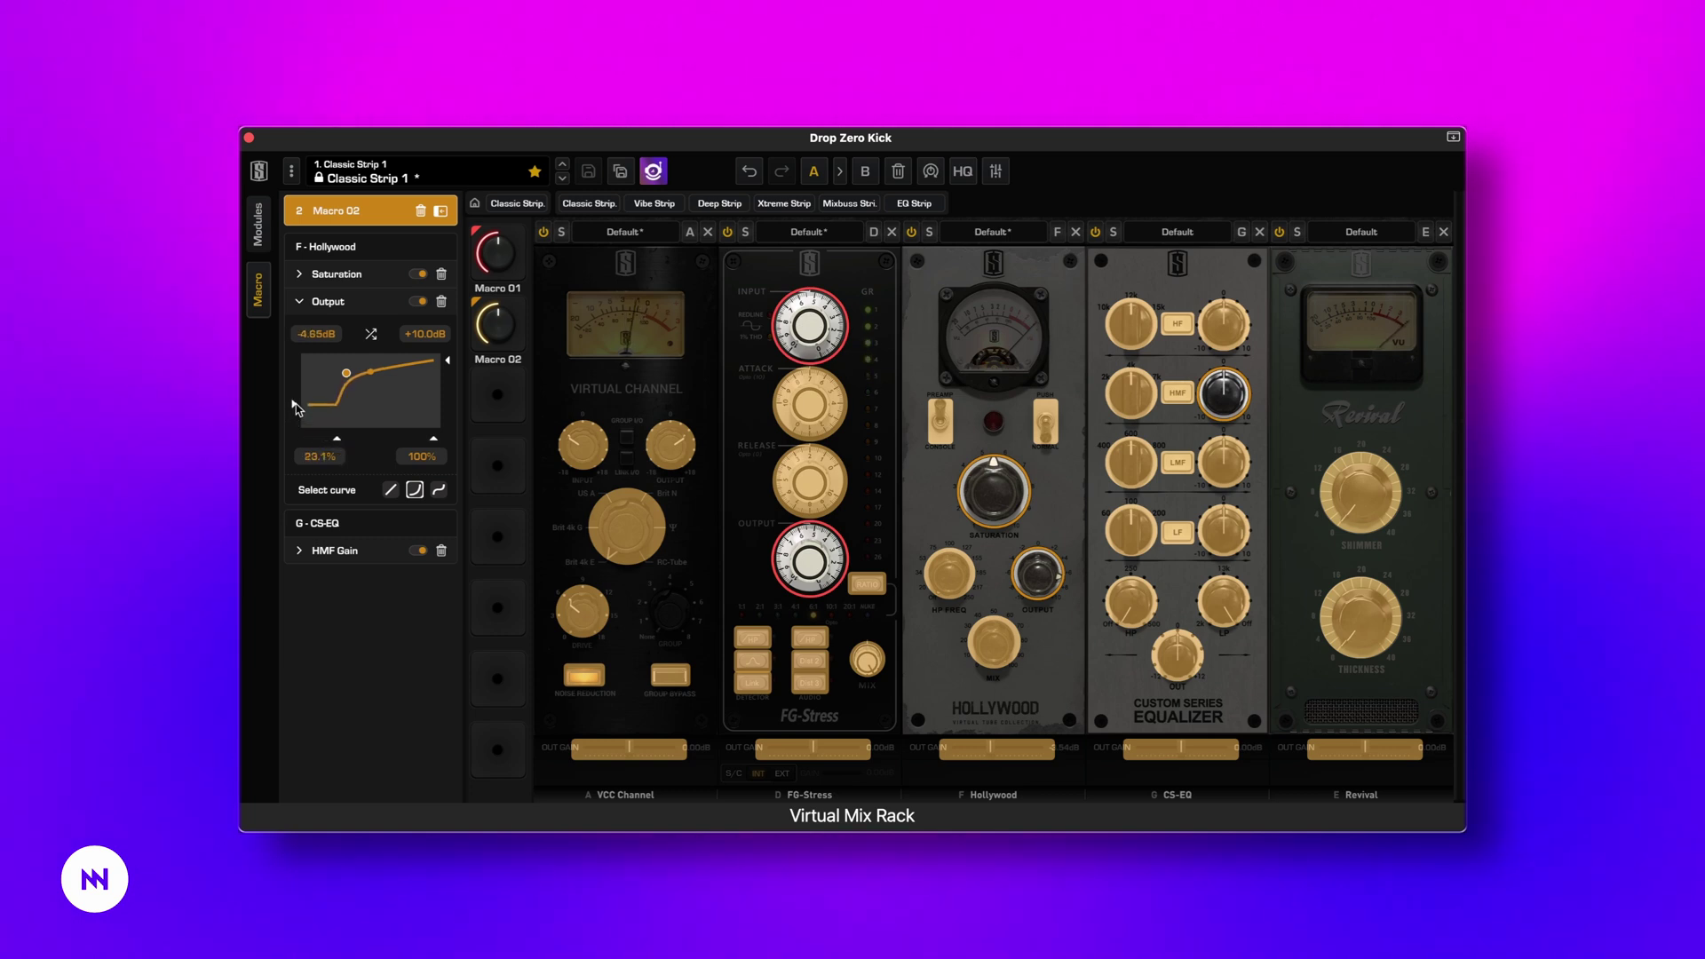
{"action": "left_click_drag", "start_coordinate": [450, 366], "coordinate": [454, 376]}
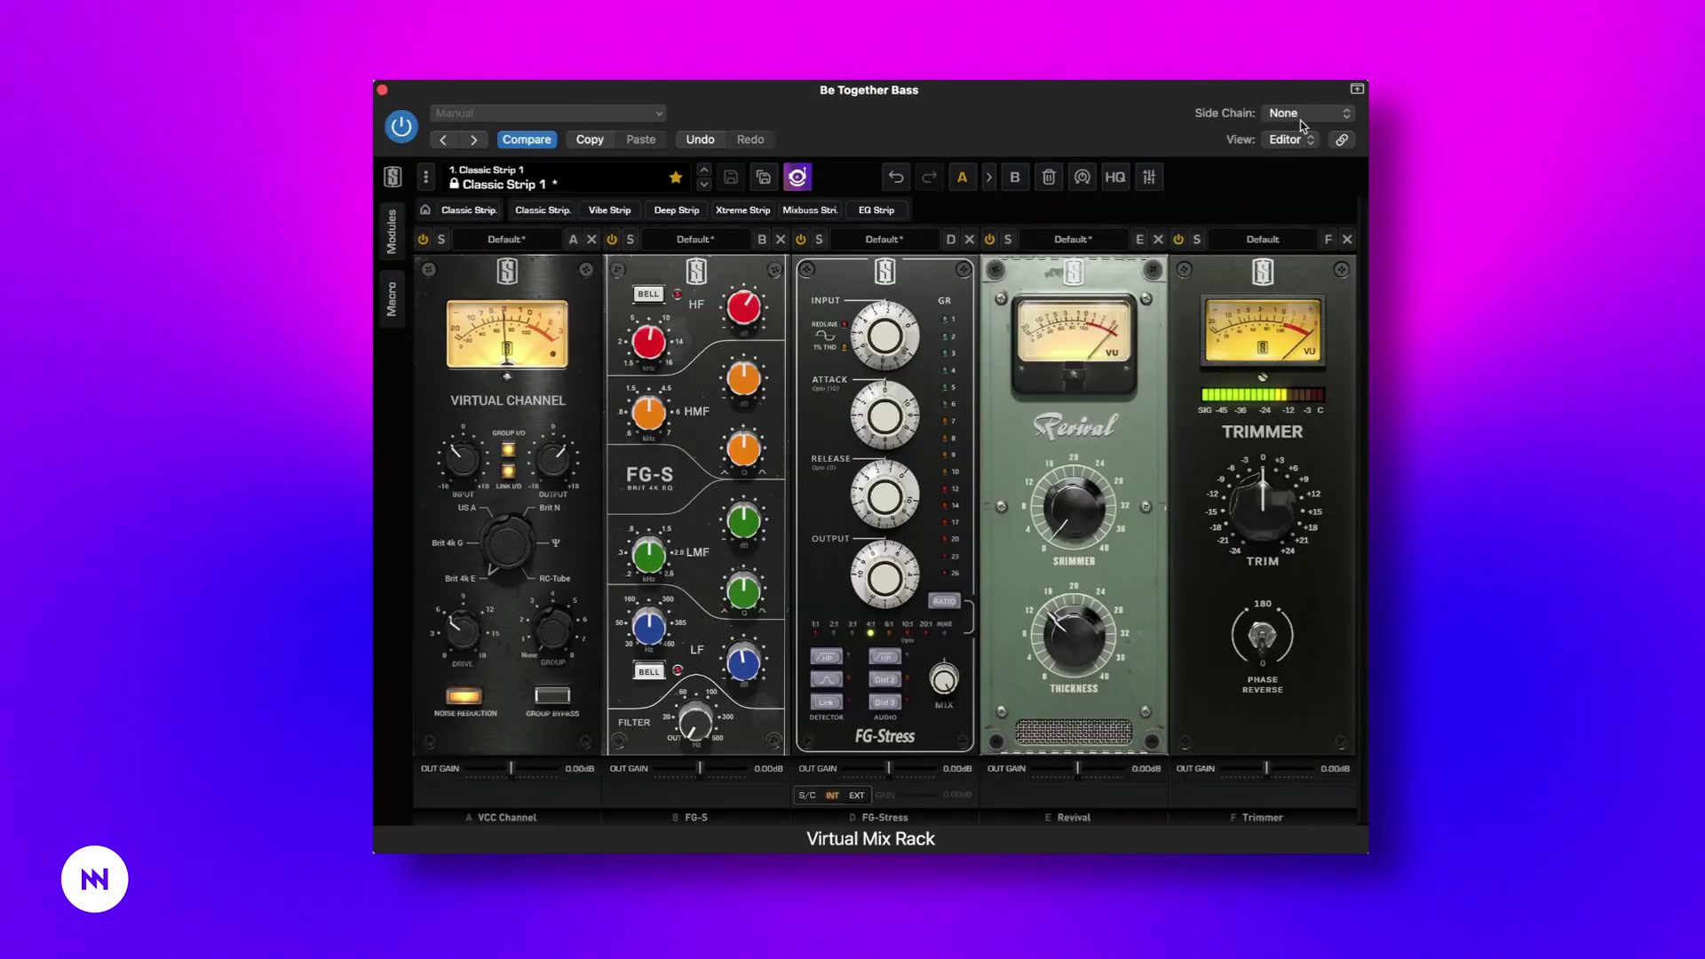
Step: Use Drop Zero Kick as FG-Stress's external sidechain, with sidechain gain at -16.3 dB
{"action": "left_click", "coordinate": [1301, 120]}
{"action": "mouse_move", "coordinate": [1312, 154]}
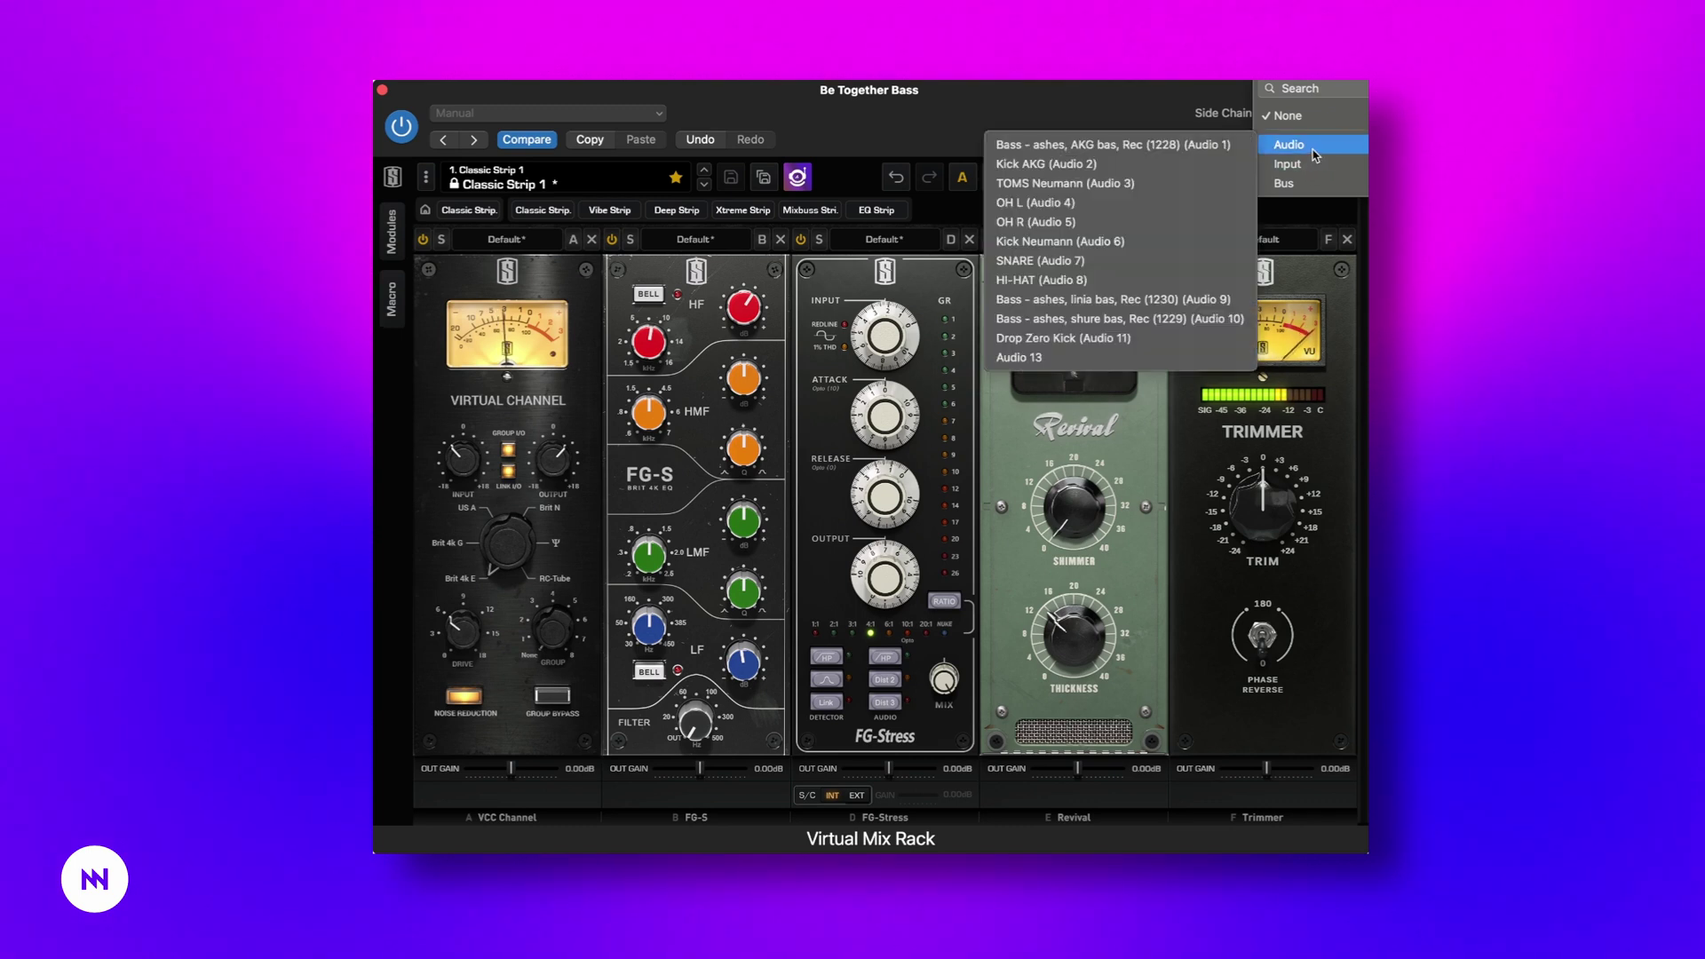
{"action": "left_click", "coordinate": [1134, 345]}
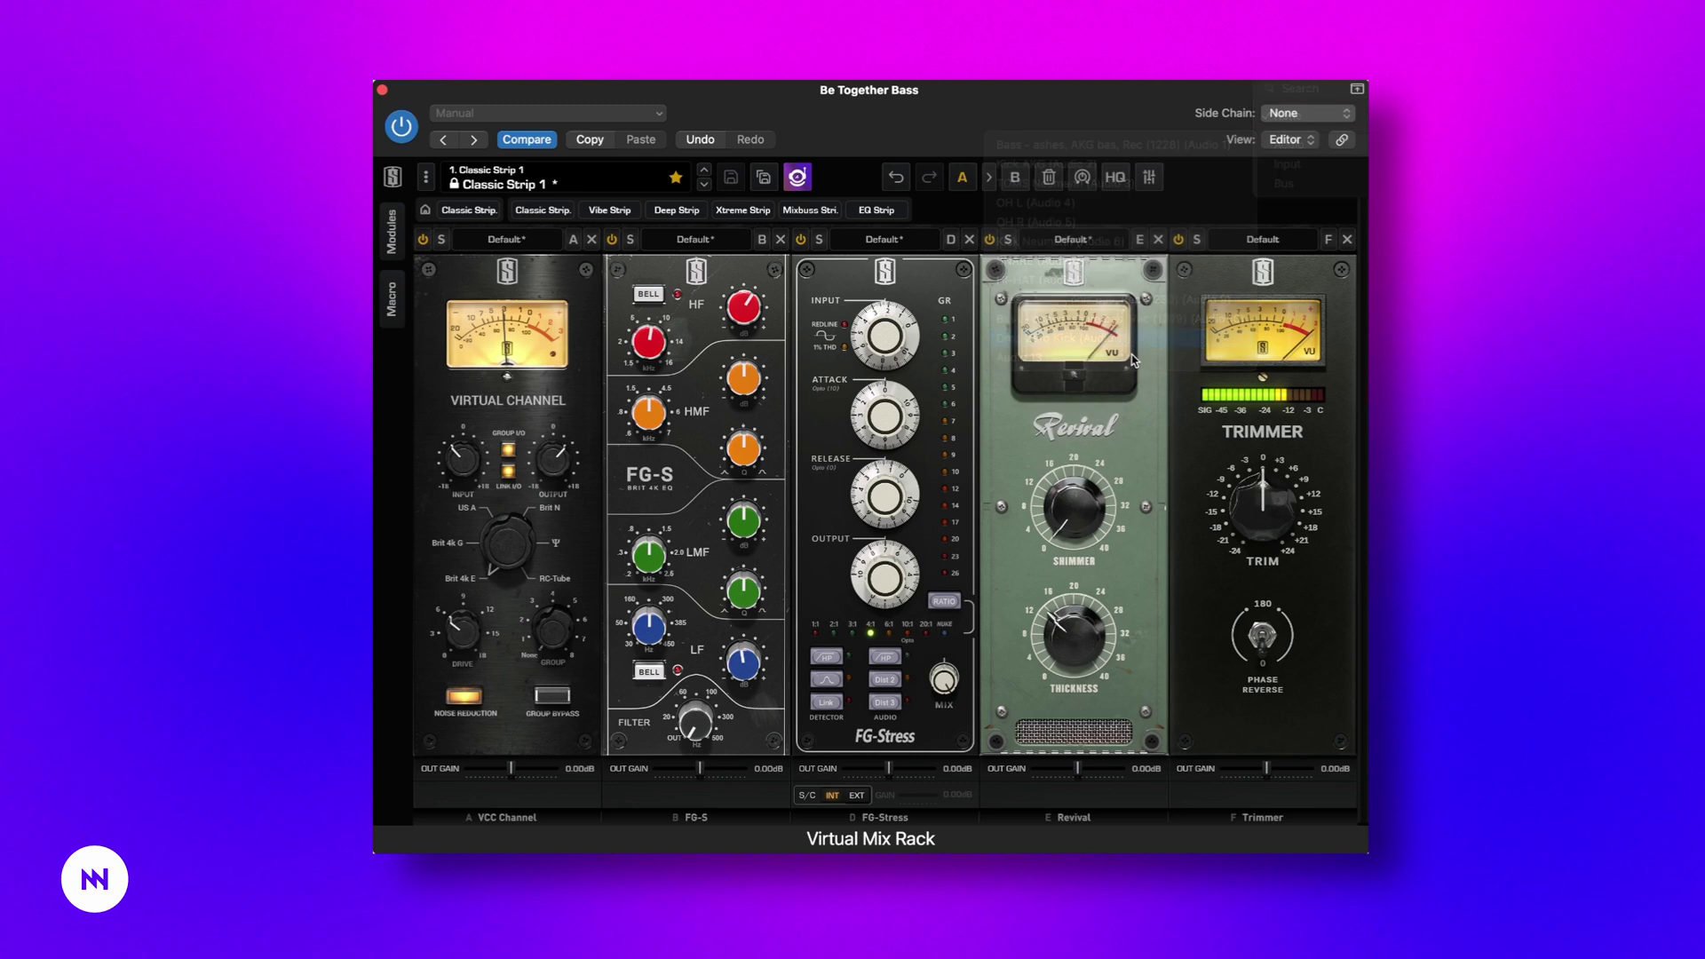
{"action": "left_click", "coordinate": [856, 795]}
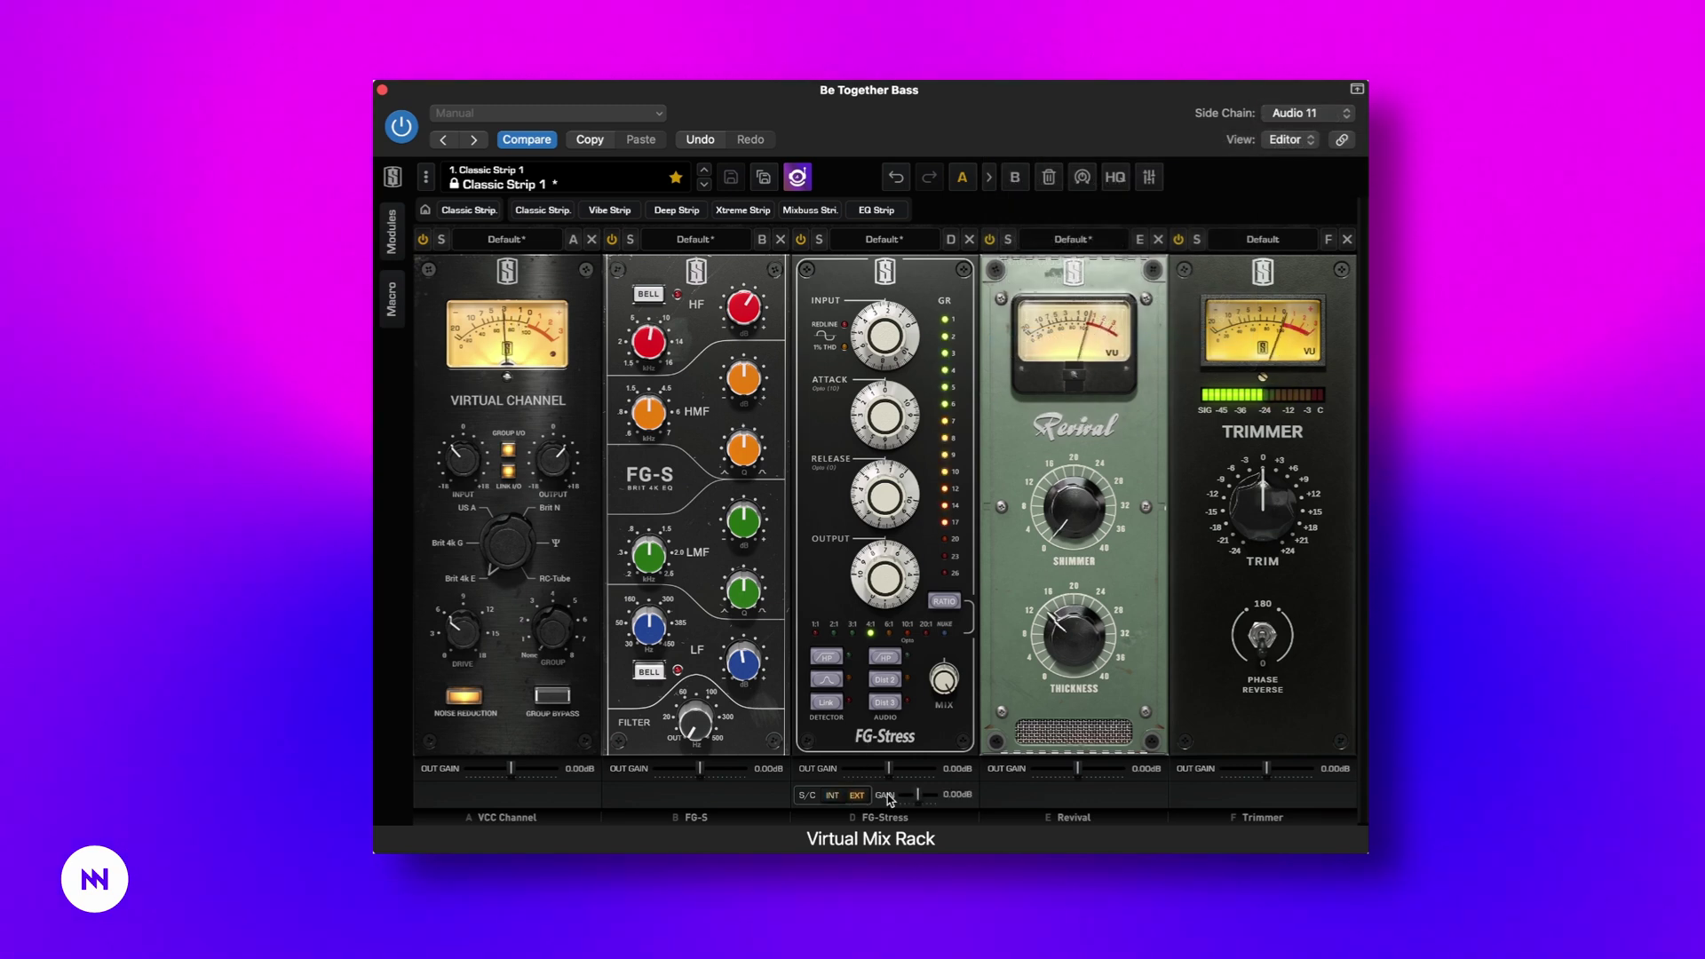
{"action": "left_click", "coordinate": [905, 799]}
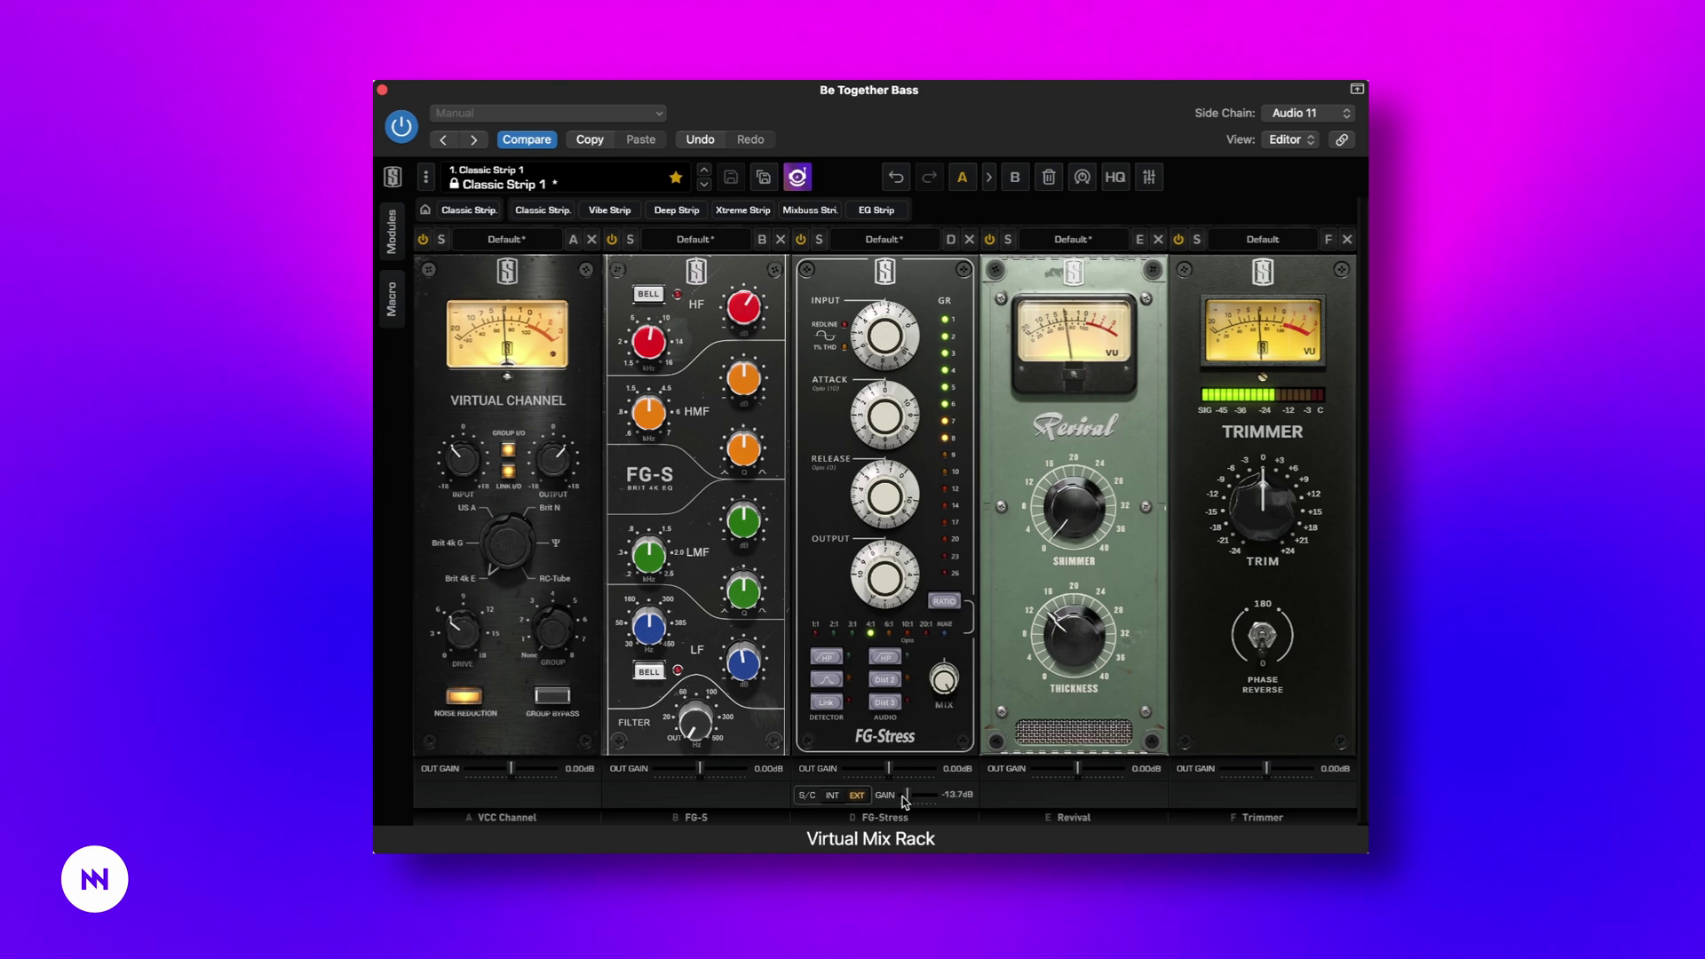
{"action": "left_click_drag", "start_coordinate": [903, 798], "coordinate": [900, 797]}
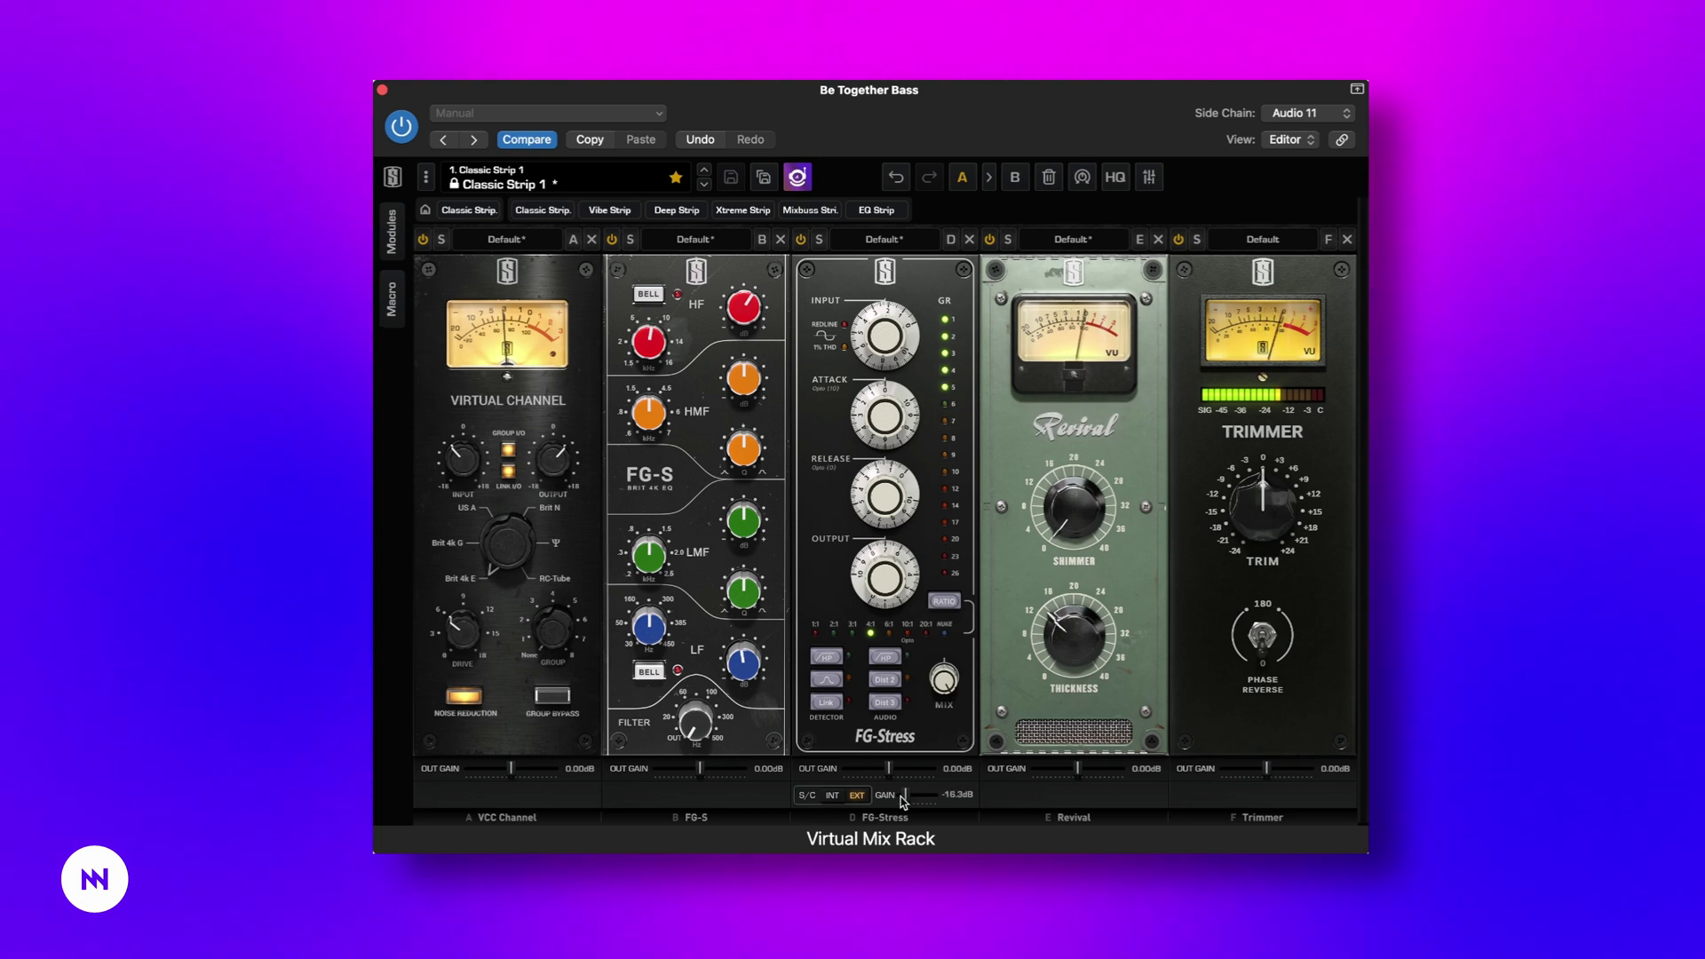
Step: Set the FG-Stress release to 0.90 and pull its output gain to a negative dB value
{"action": "mouse_move", "coordinate": [885, 495]}
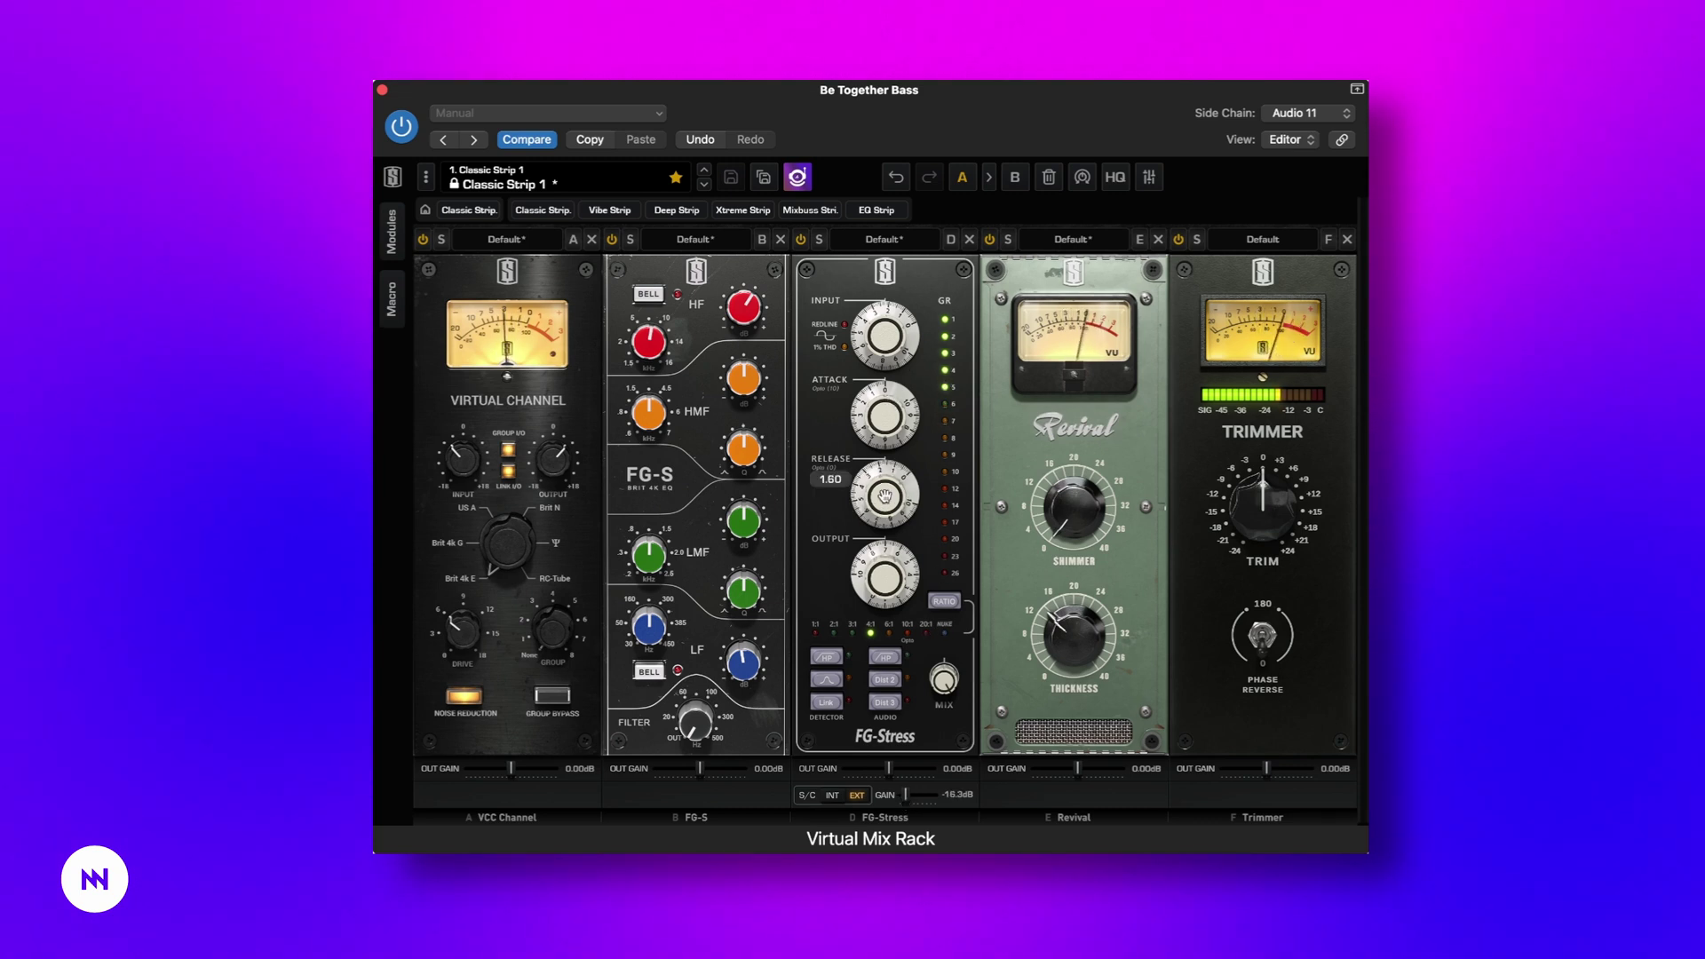
{"action": "left_click_drag", "start_coordinate": [885, 496], "coordinate": [886, 509]}
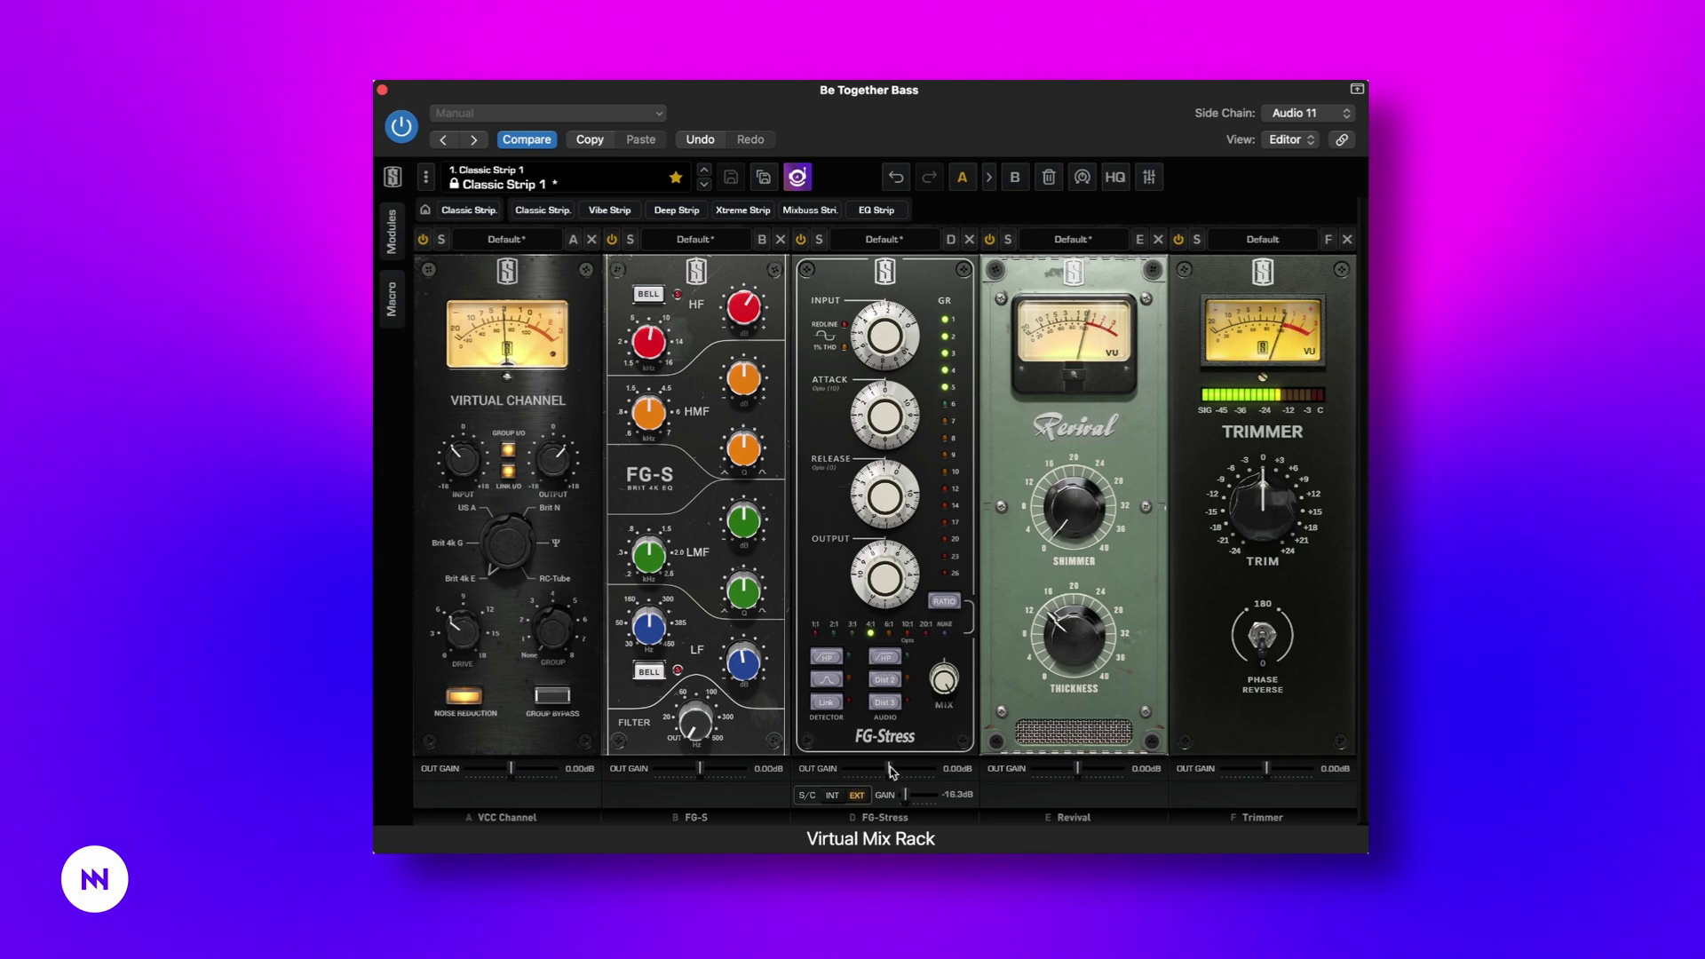
{"action": "left_click_drag", "start_coordinate": [892, 771], "coordinate": [881, 774]}
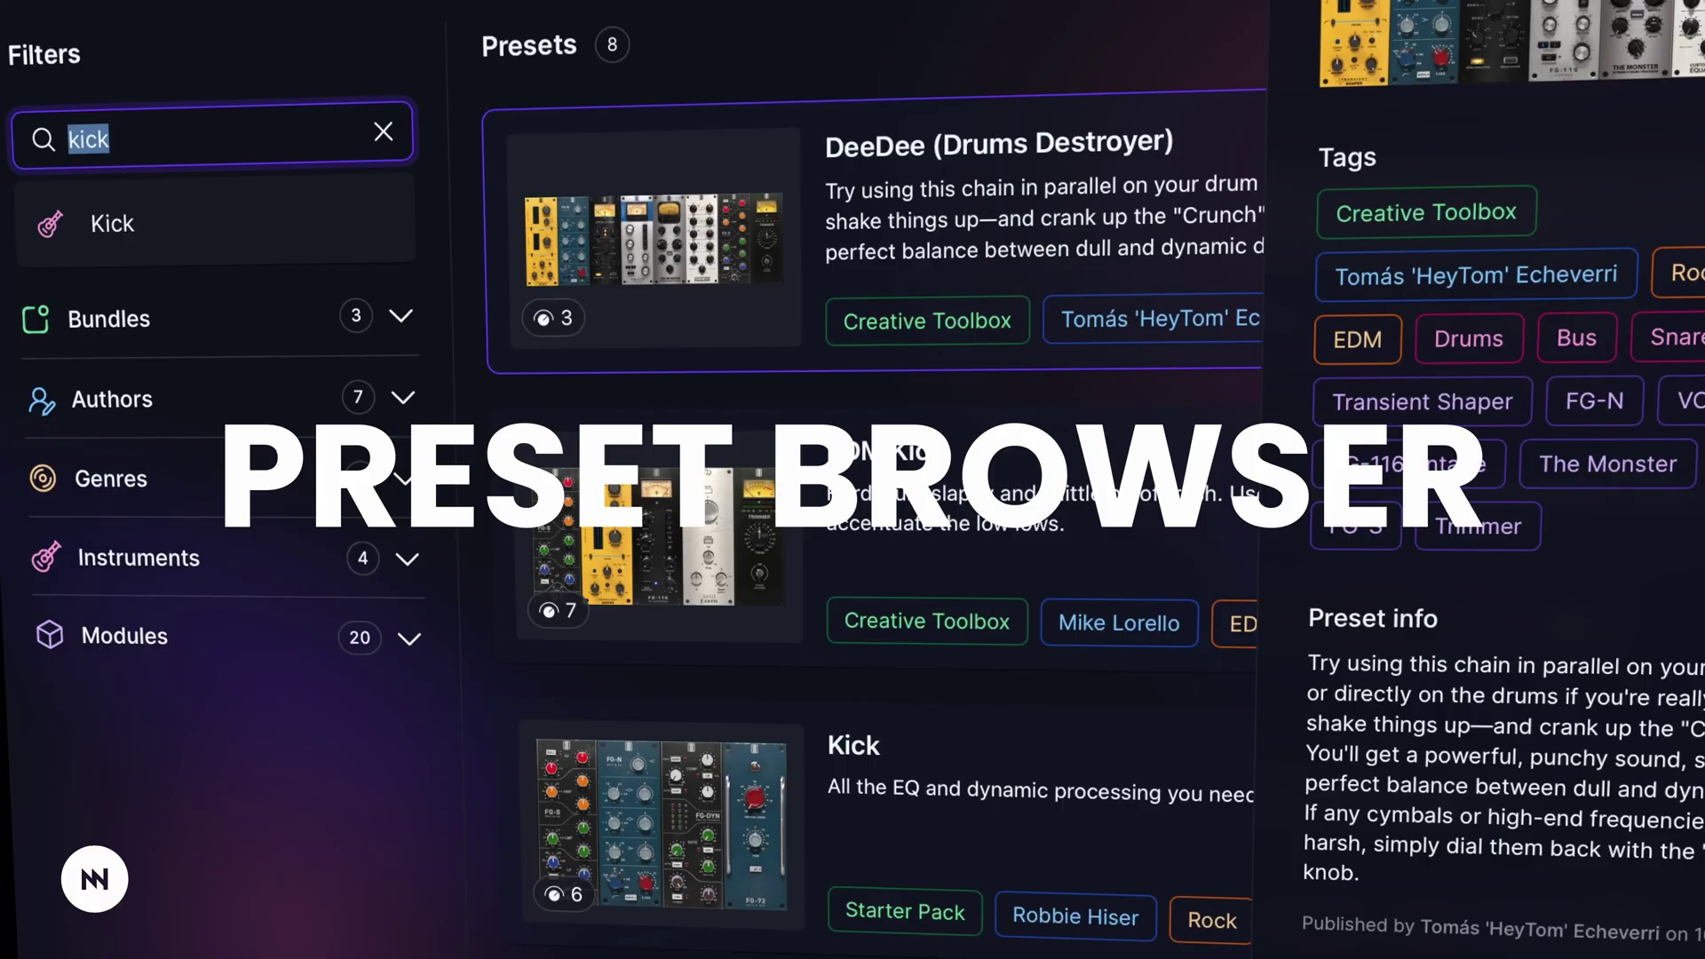
{"action": "type", "text": "pls"}
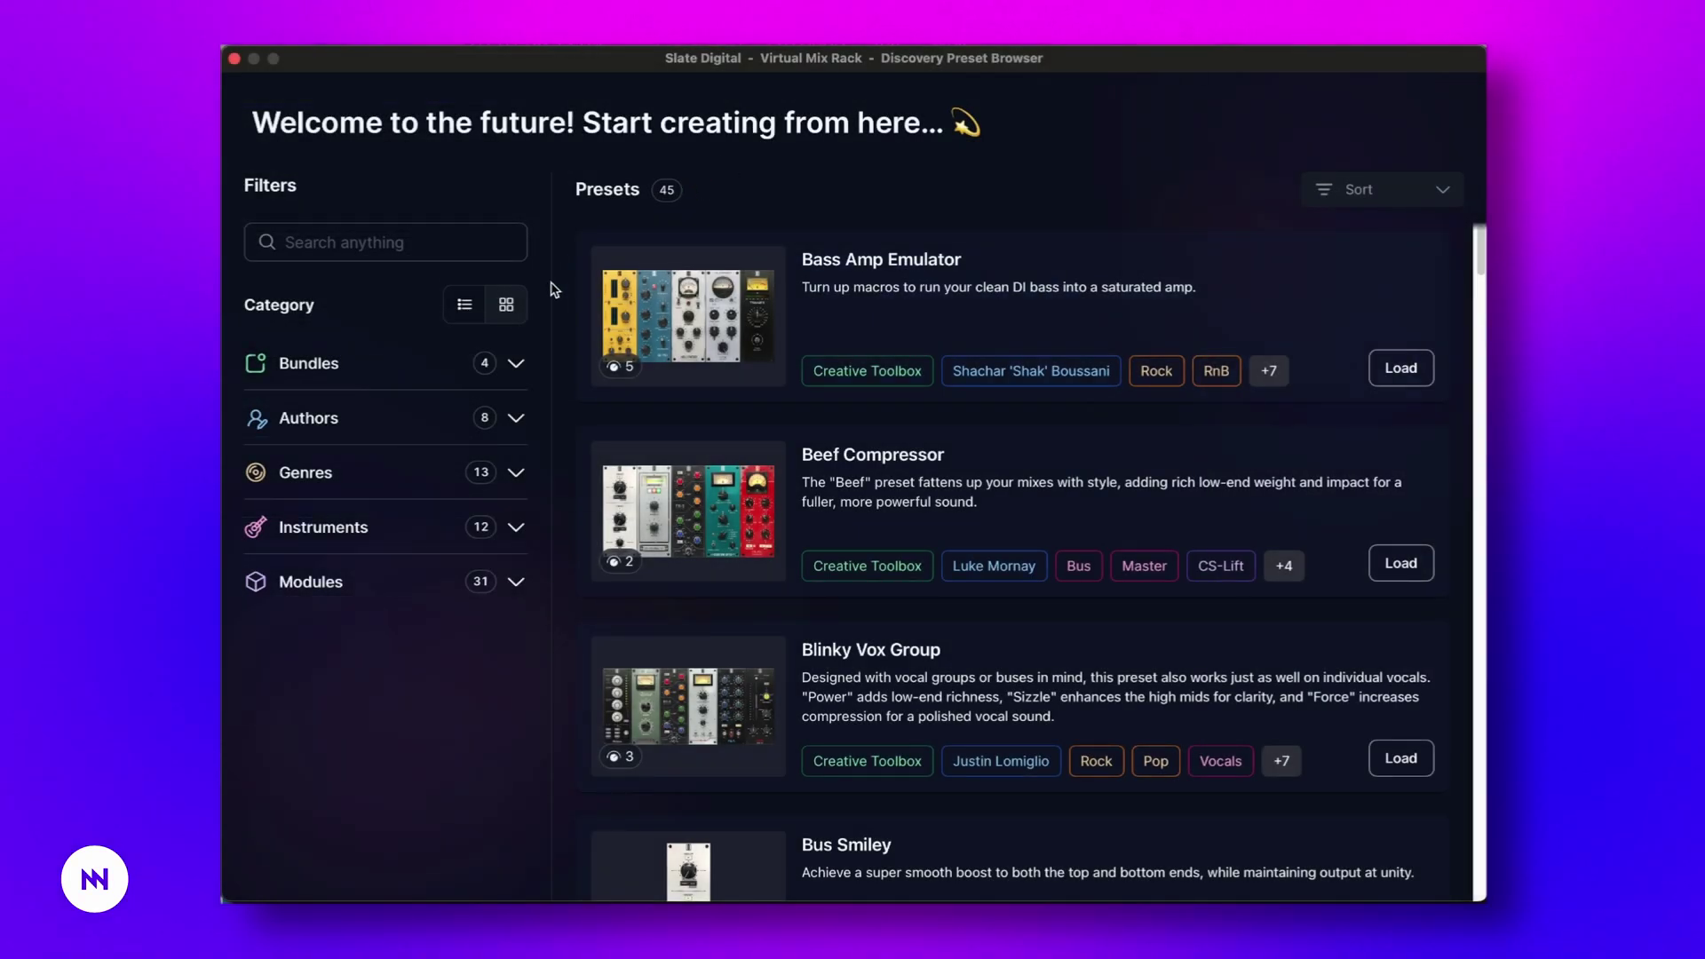
Step: Expand and collapse the bundle, author, genre and module filter lists
{"action": "left_click", "coordinate": [516, 364]}
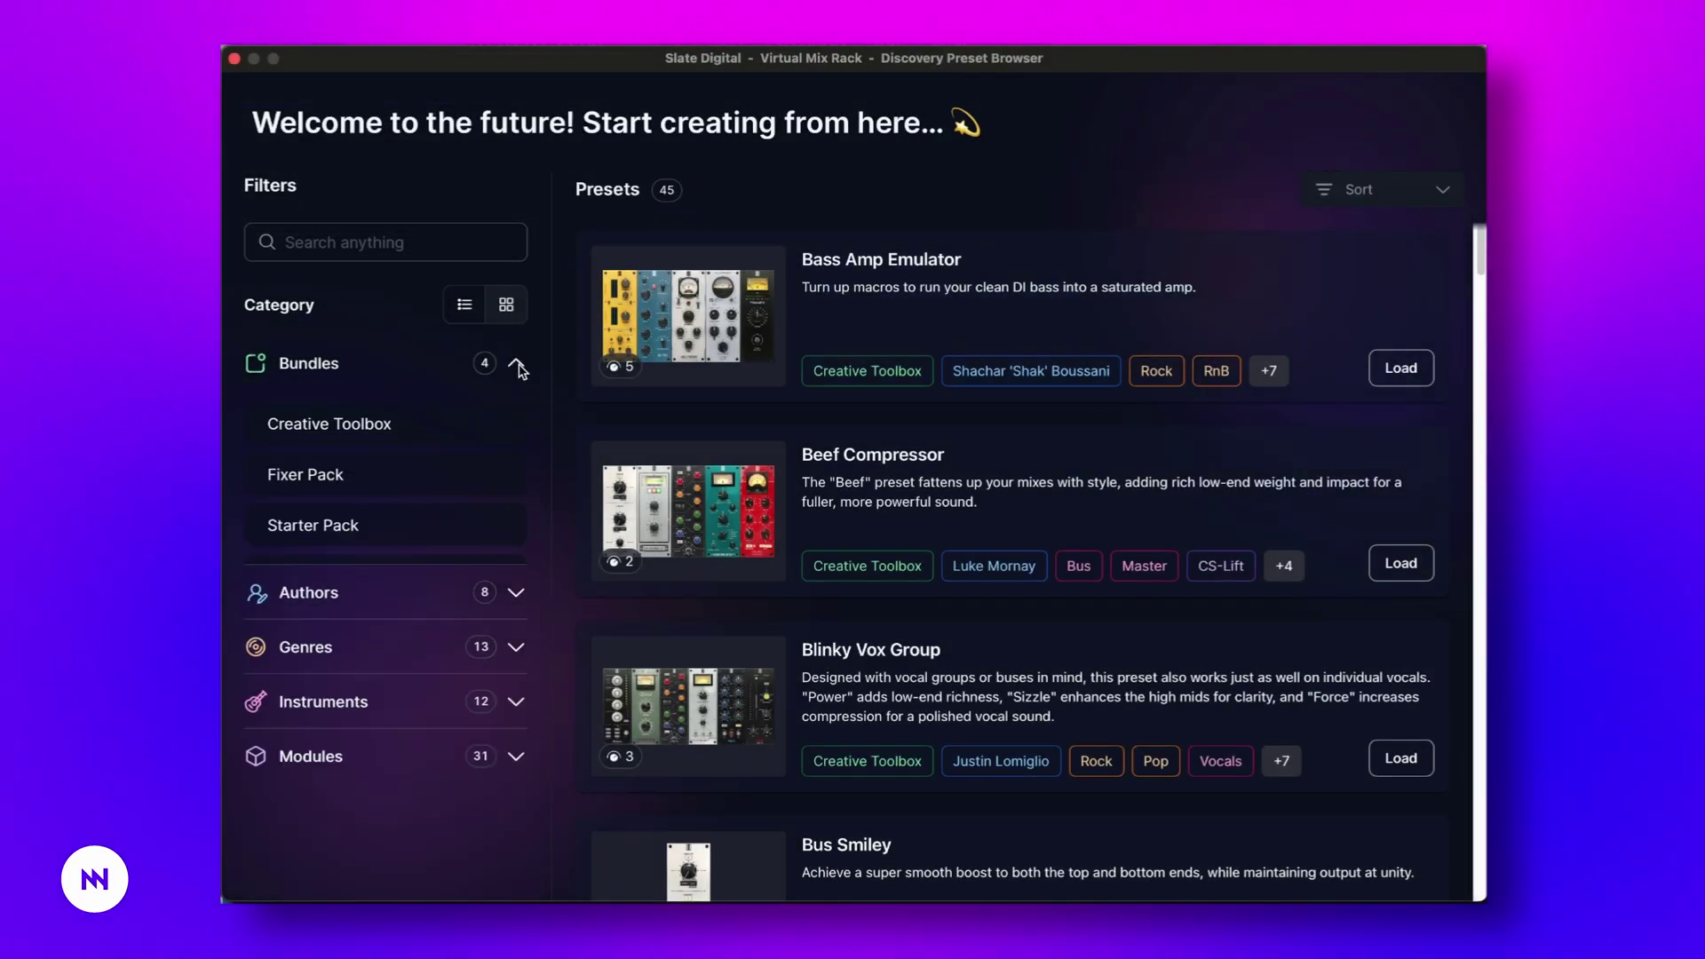
{"action": "left_click", "coordinate": [517, 366]}
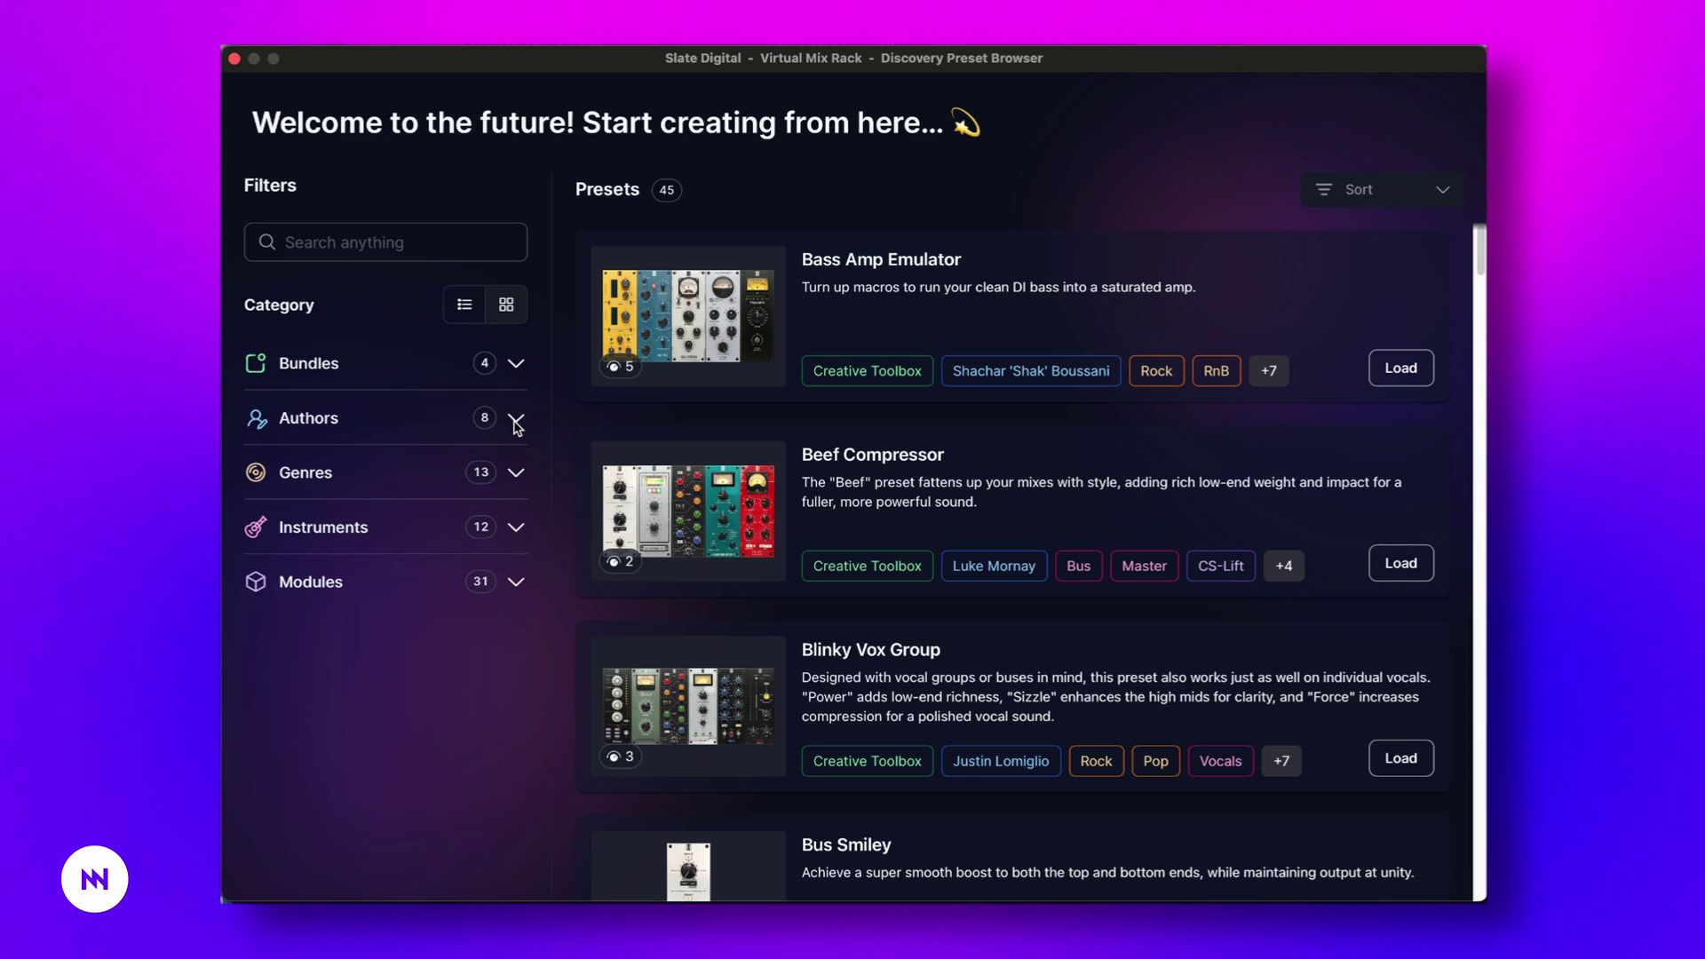
{"action": "left_click", "coordinate": [514, 419]}
{"action": "left_click", "coordinate": [508, 422]}
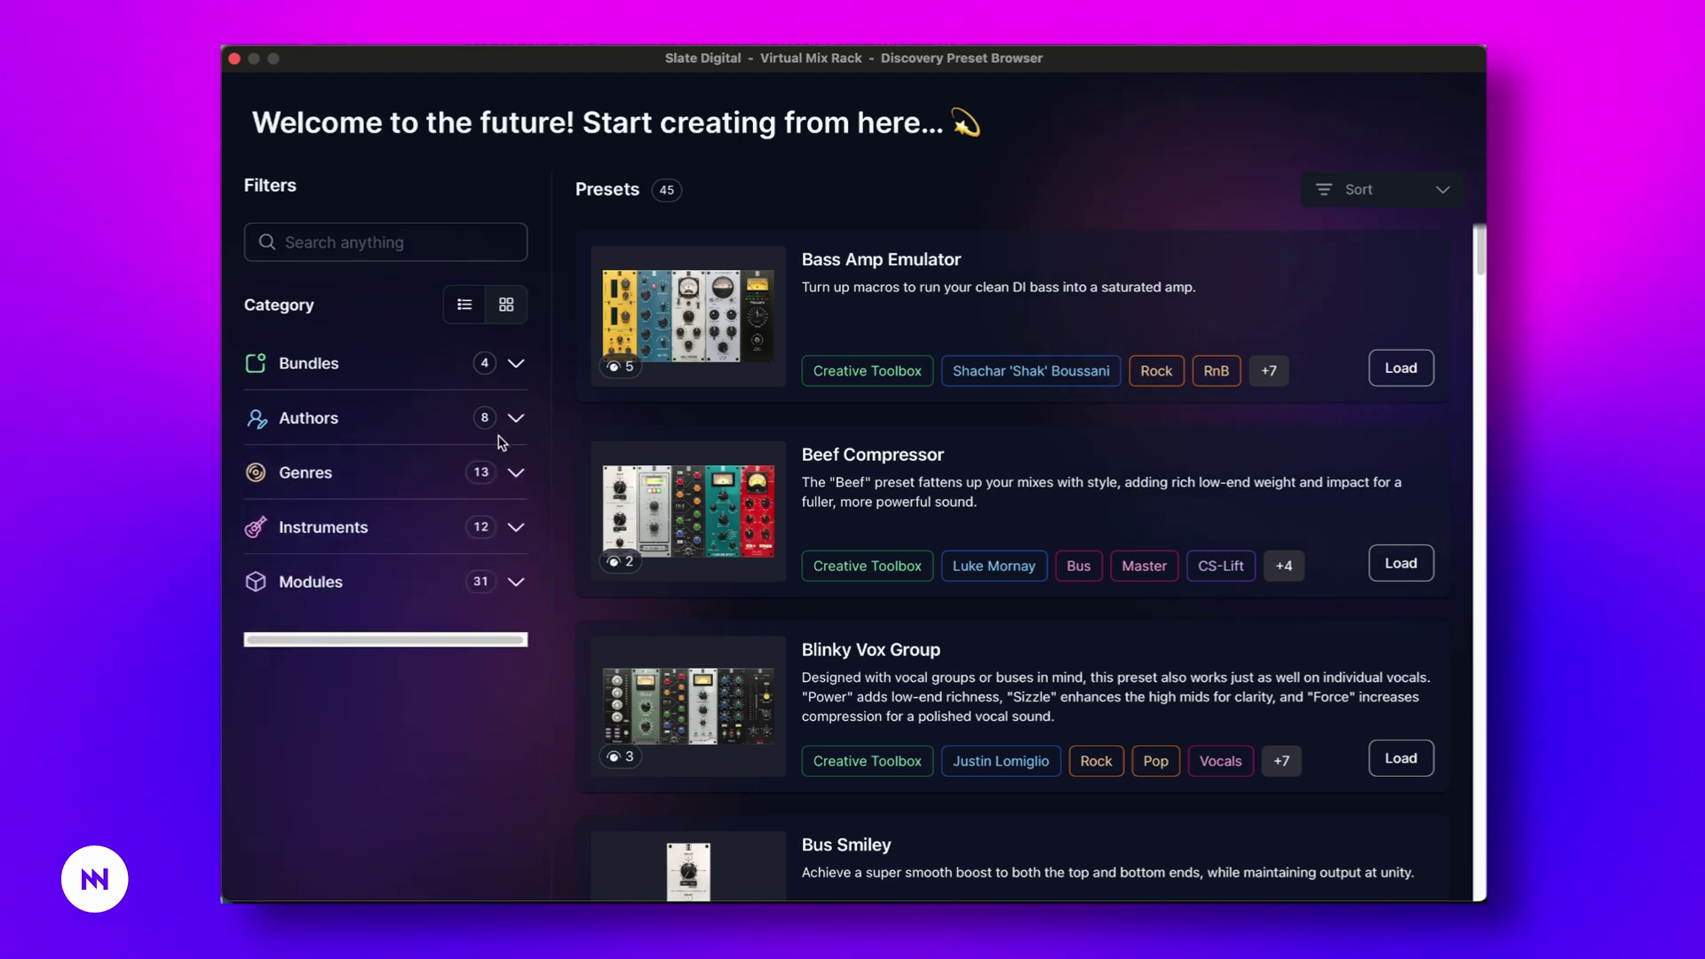
{"action": "left_click", "coordinate": [513, 477]}
{"action": "left_click", "coordinate": [502, 475]}
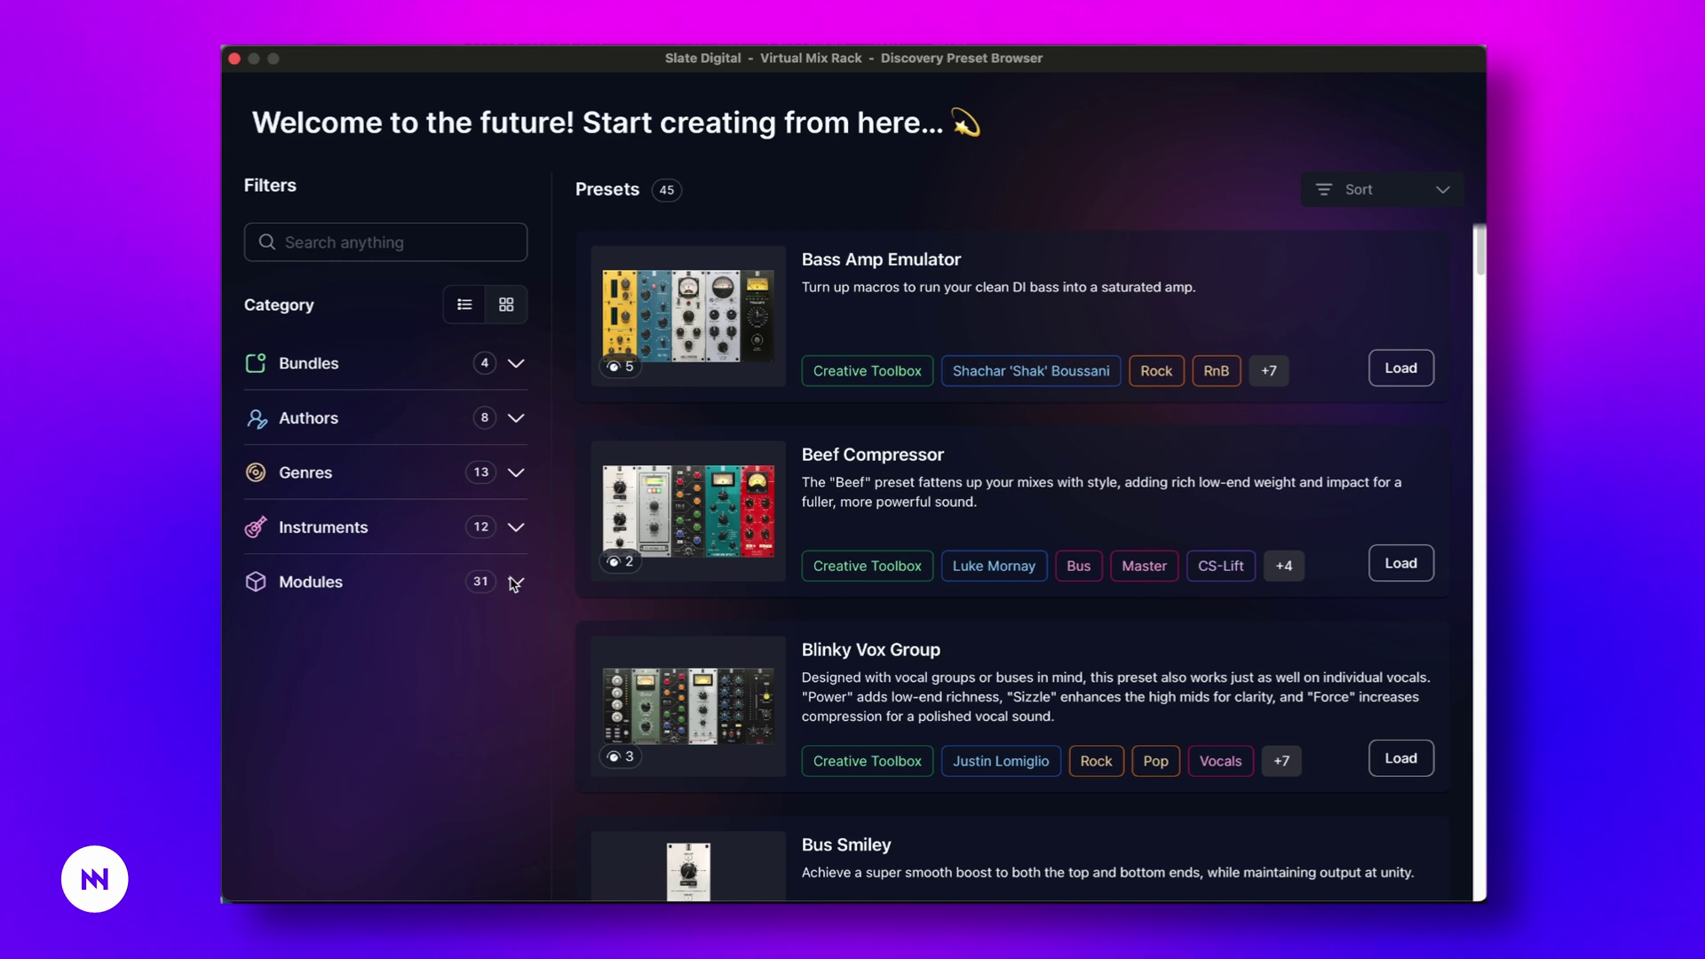
{"action": "left_click", "coordinate": [514, 584]}
{"action": "left_click", "coordinate": [514, 583]}
Step: Search 'kick', filter to the Kick instrument, and load the Starter Pack Kick preset
{"action": "left_click", "coordinate": [420, 260]}
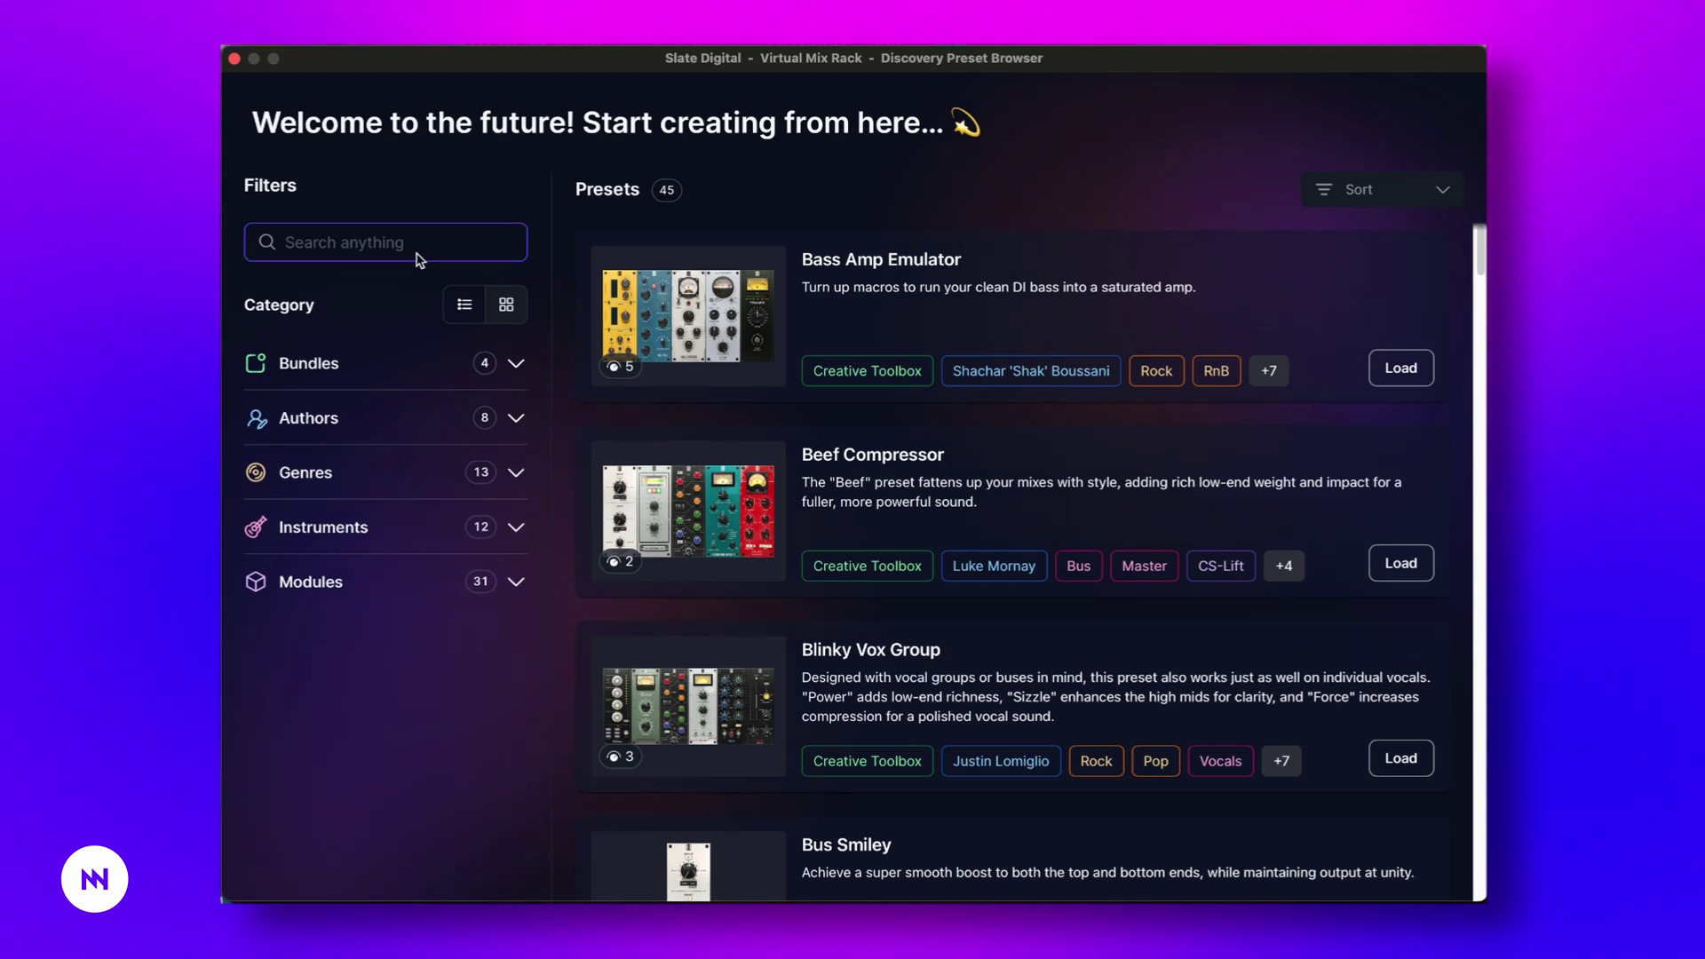
{"action": "type", "text": "kick"}
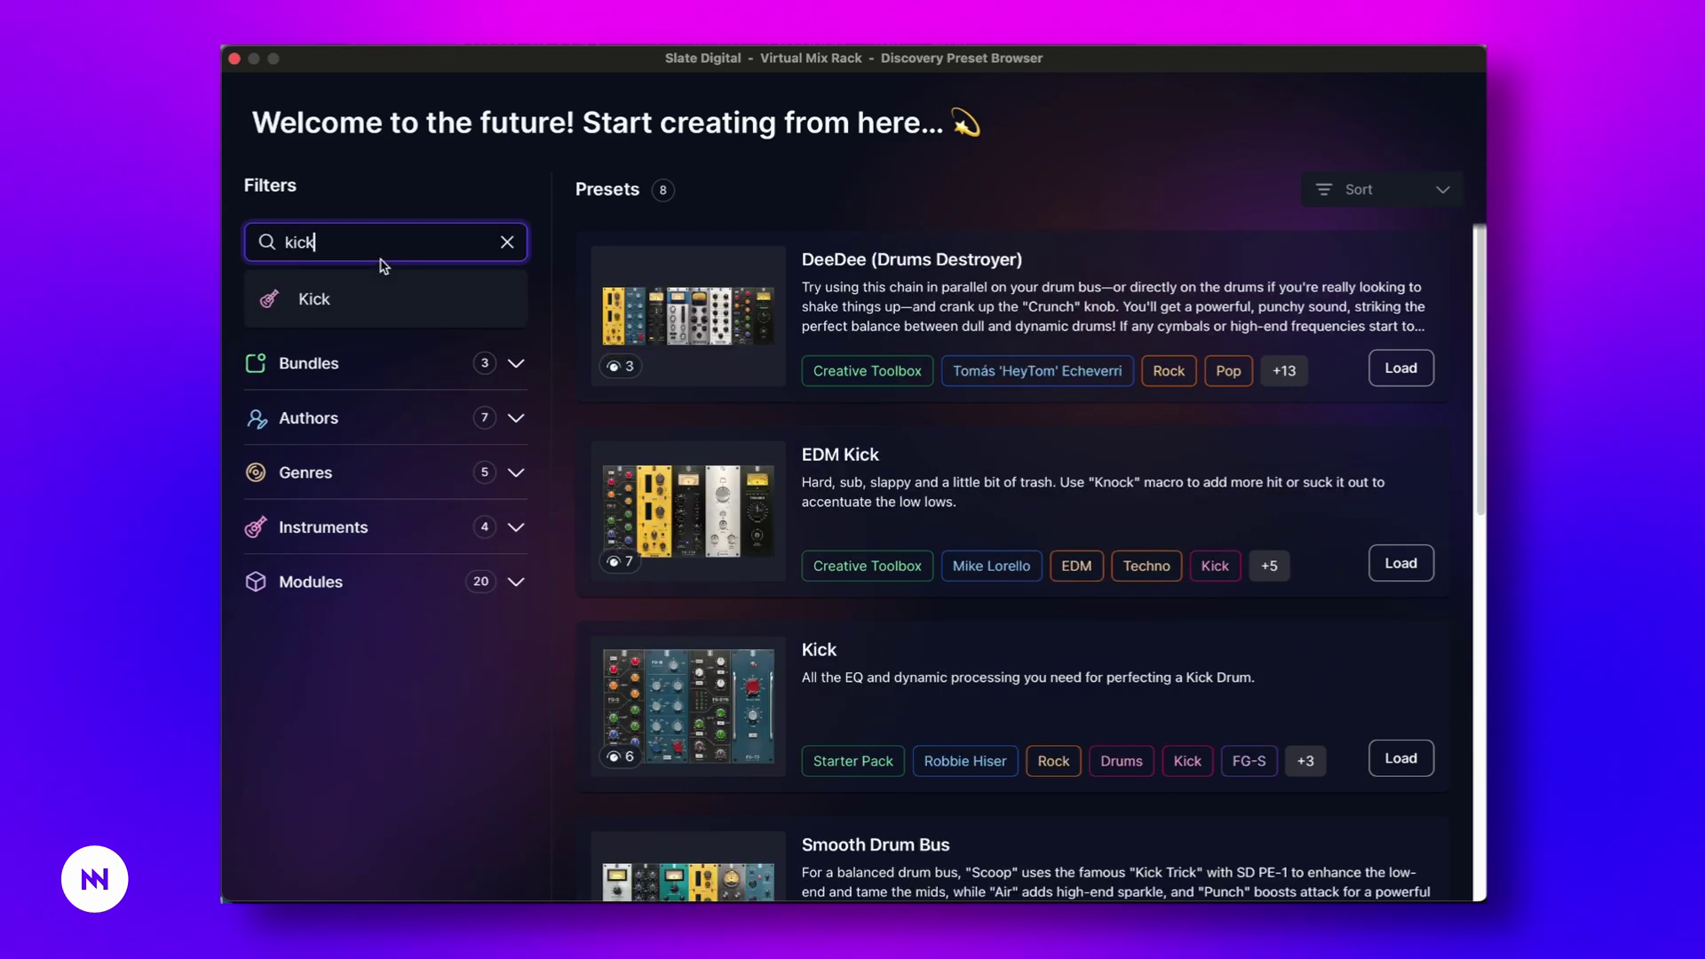
{"action": "left_click", "coordinate": [329, 300]}
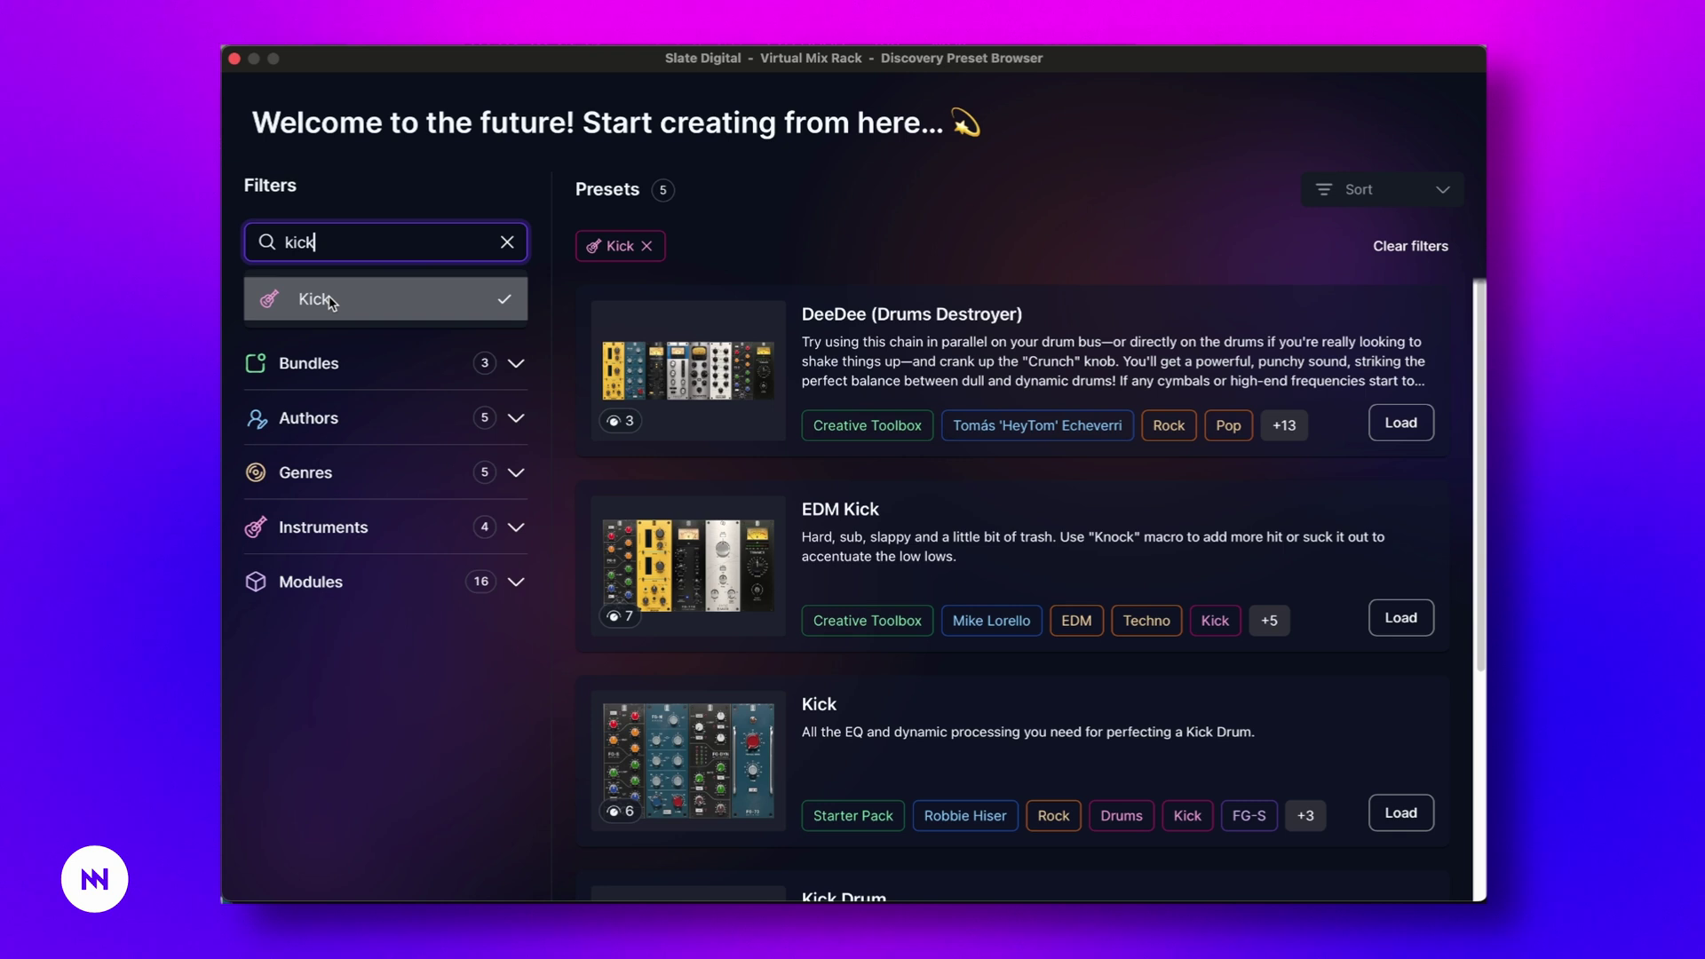
{"action": "left_click", "coordinate": [903, 702]}
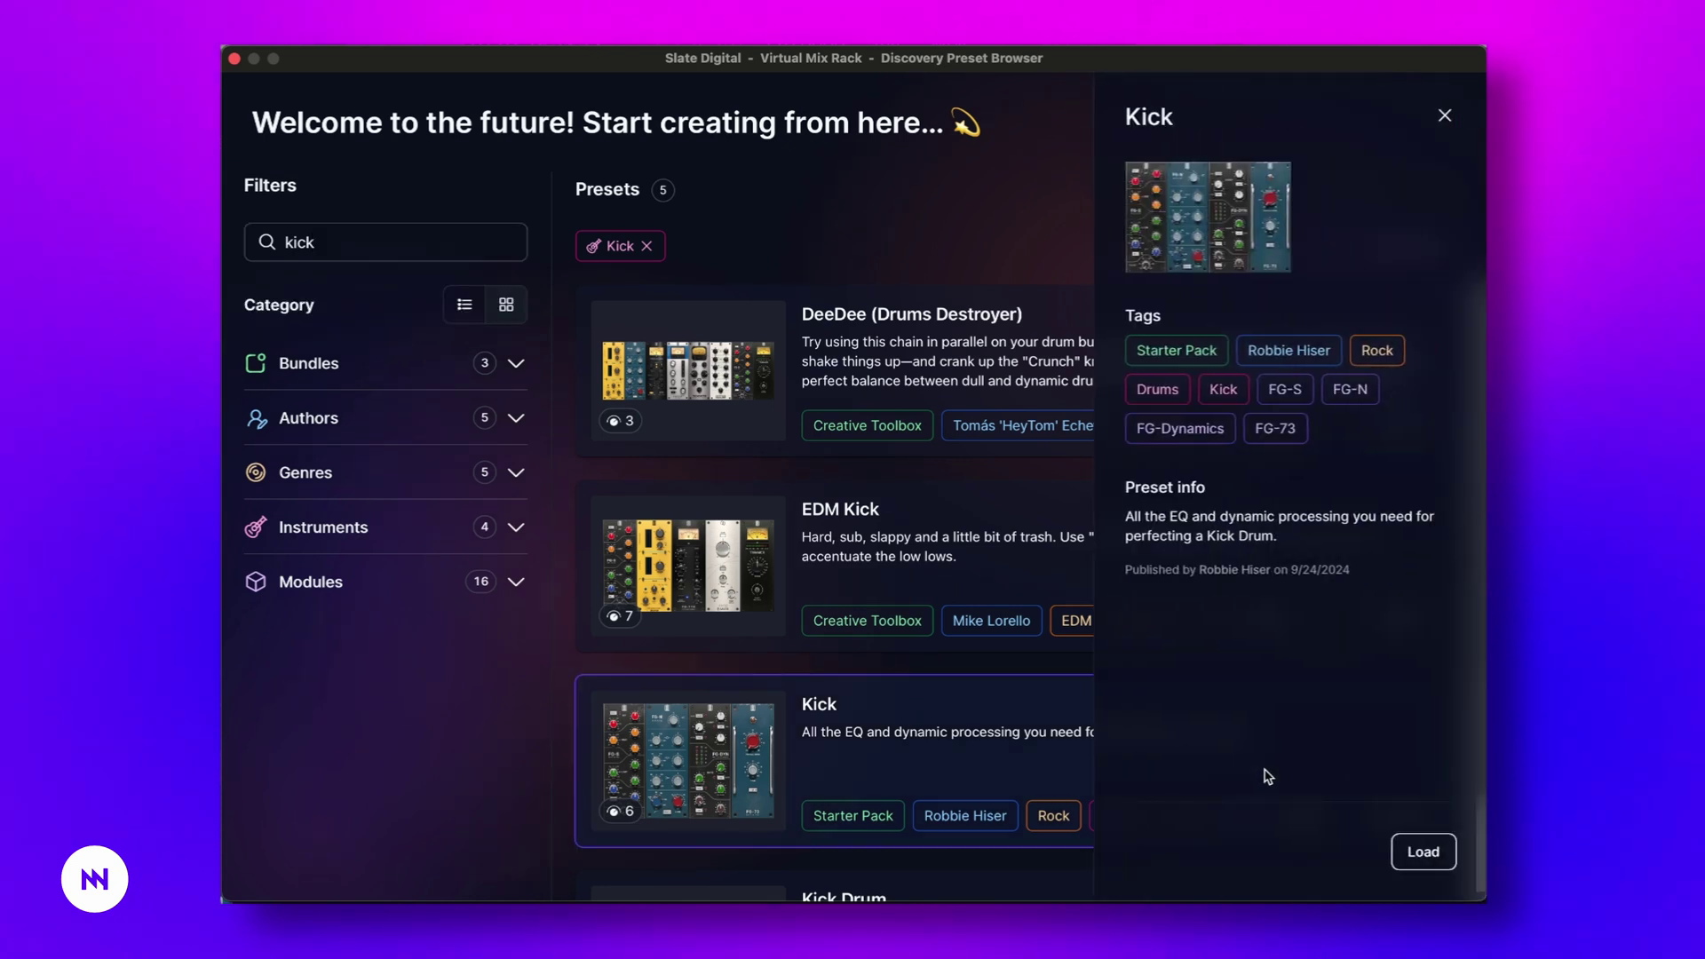
{"action": "left_click", "coordinate": [1421, 853]}
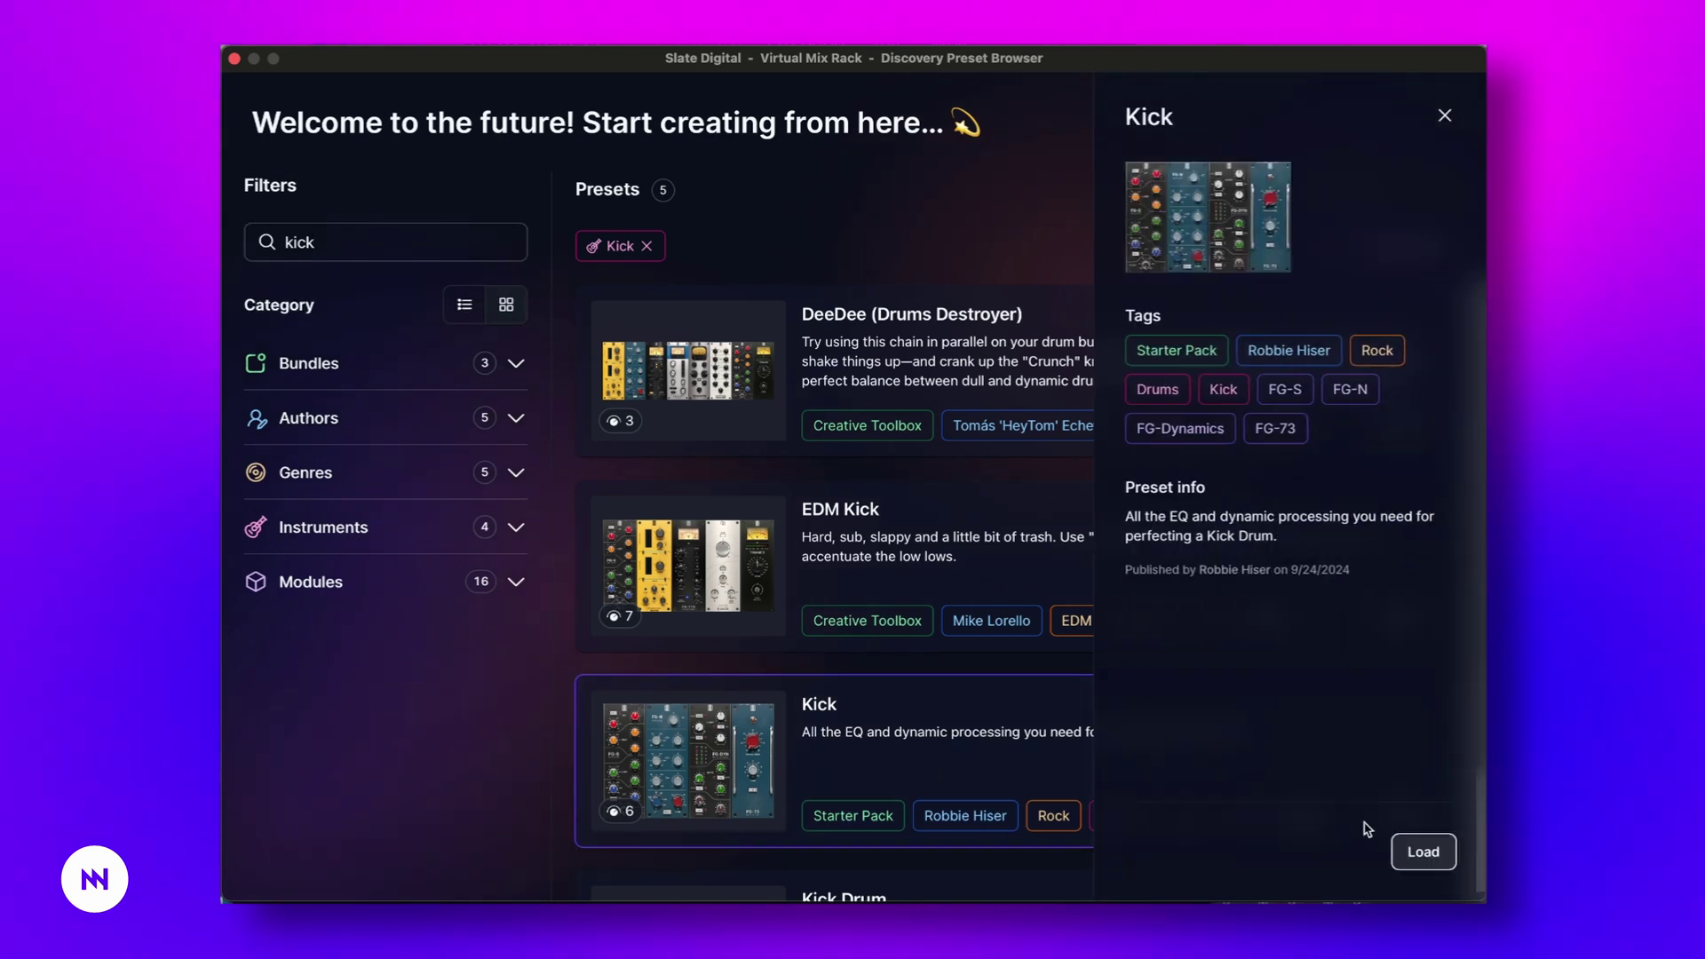
Step: Raise the High Boost, Mid Cut and Low Boost macros to about 20–22% and Gate to 2.26%
{"action": "left_click", "coordinate": [235, 58]}
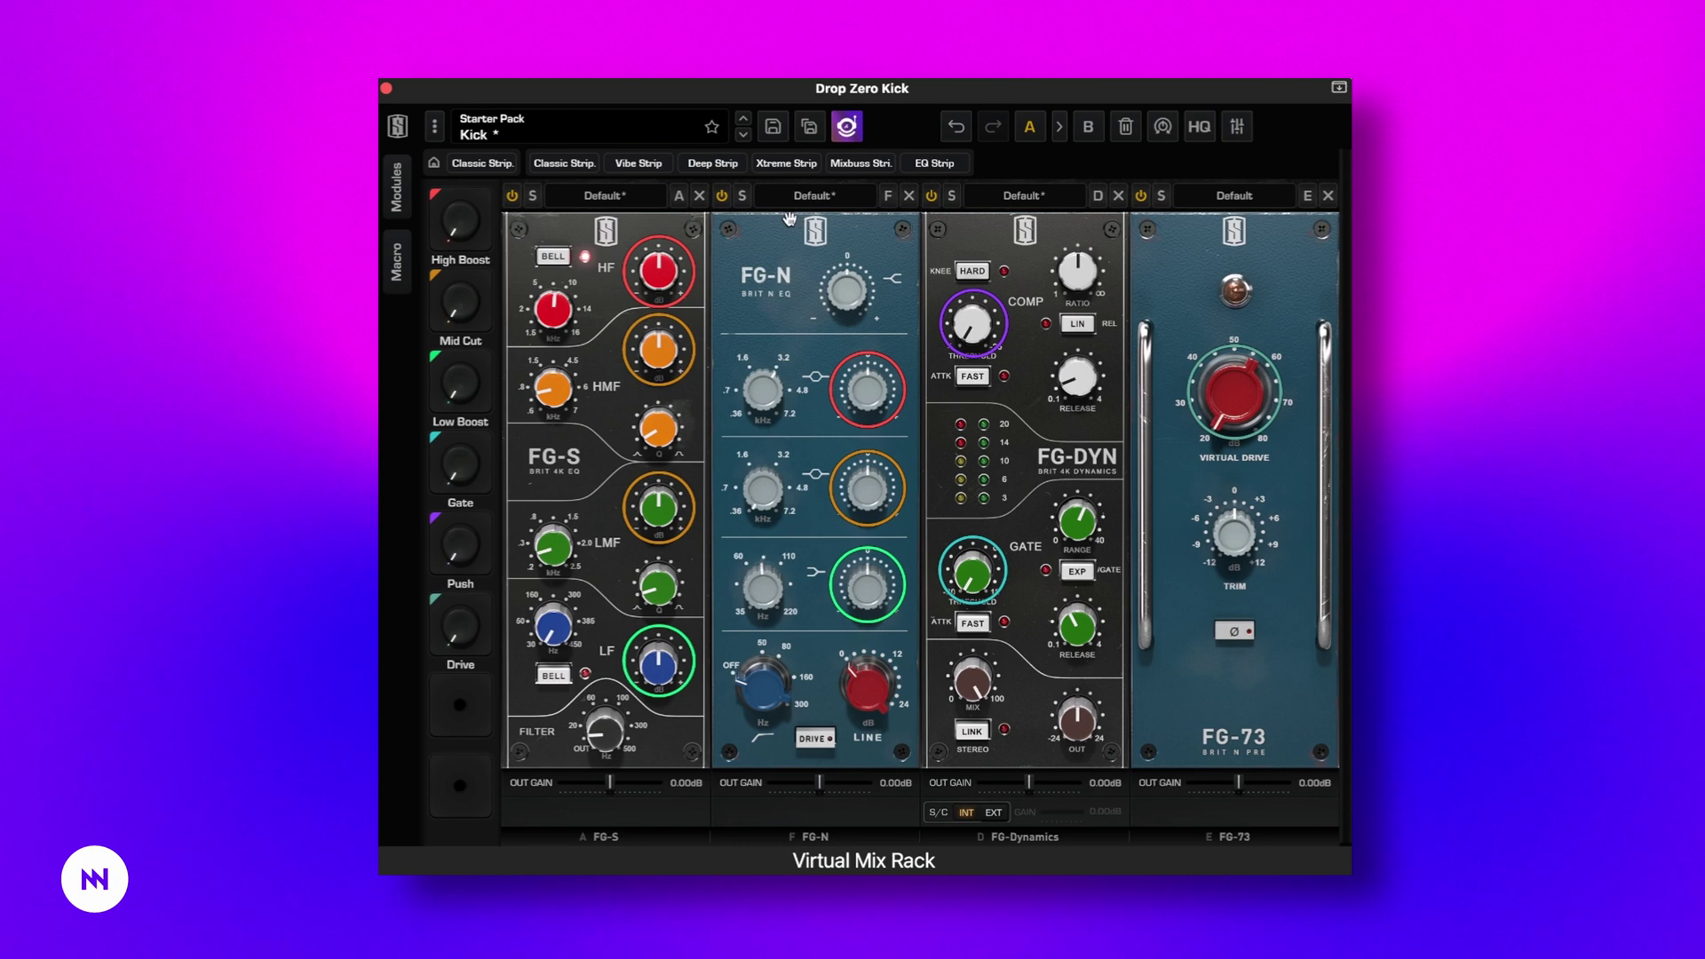
{"action": "mouse_move", "coordinate": [470, 232]}
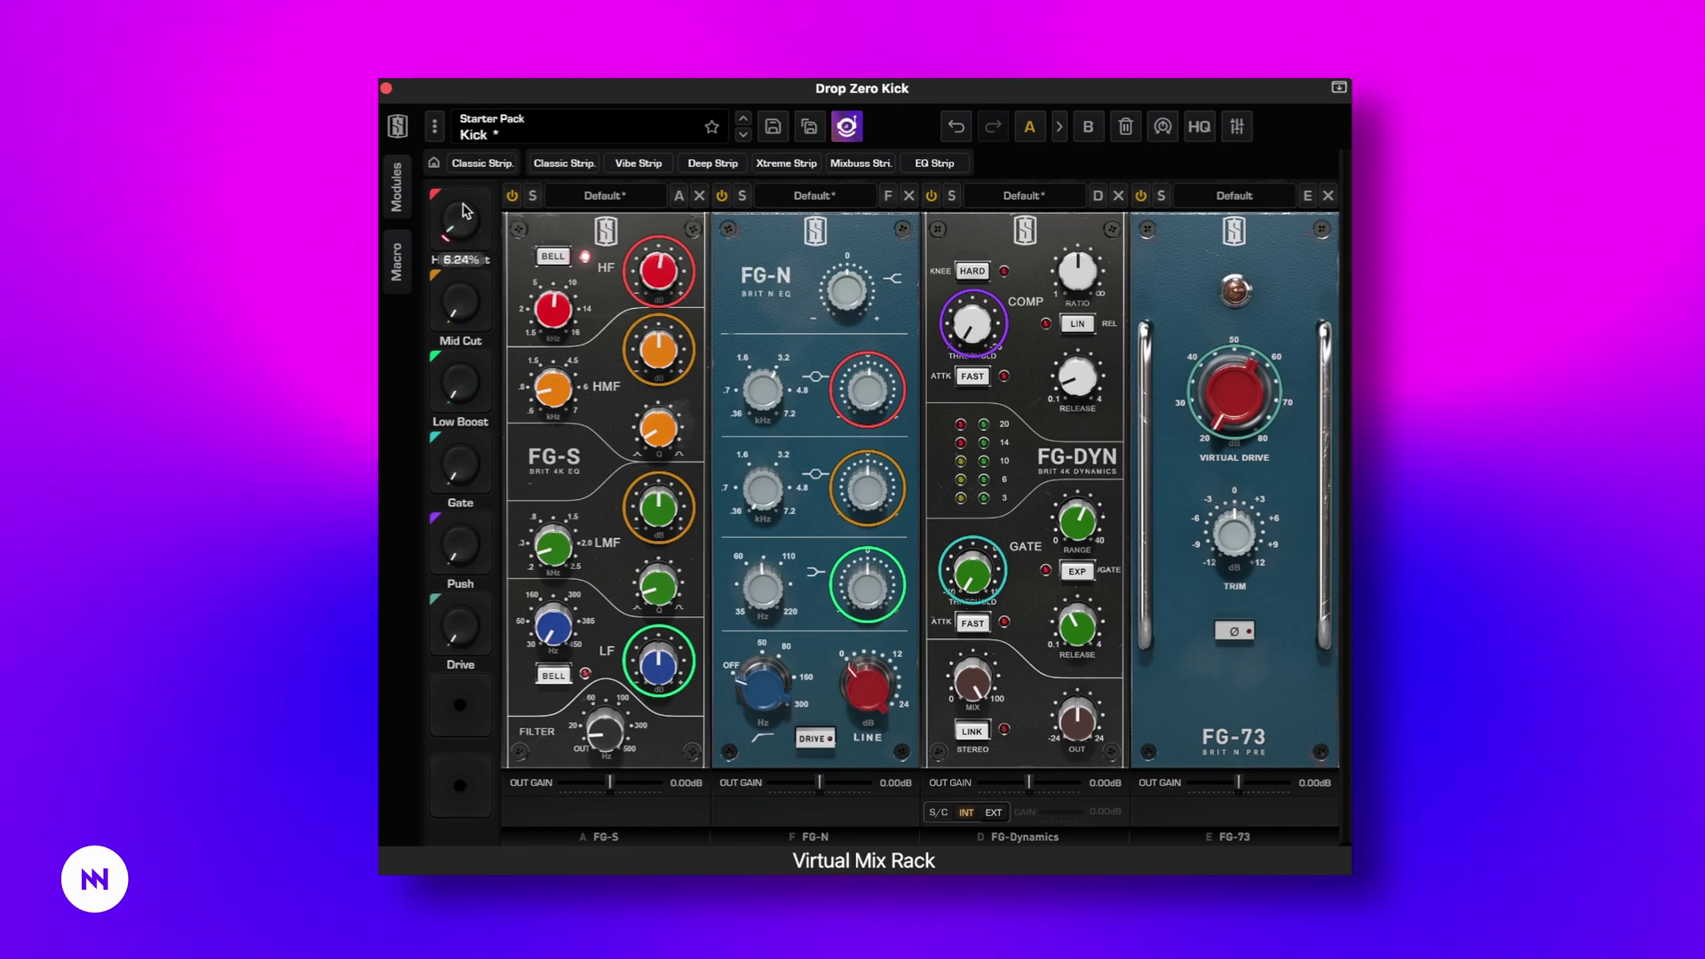
{"action": "left_click_drag", "start_coordinate": [463, 210], "coordinate": [462, 183]}
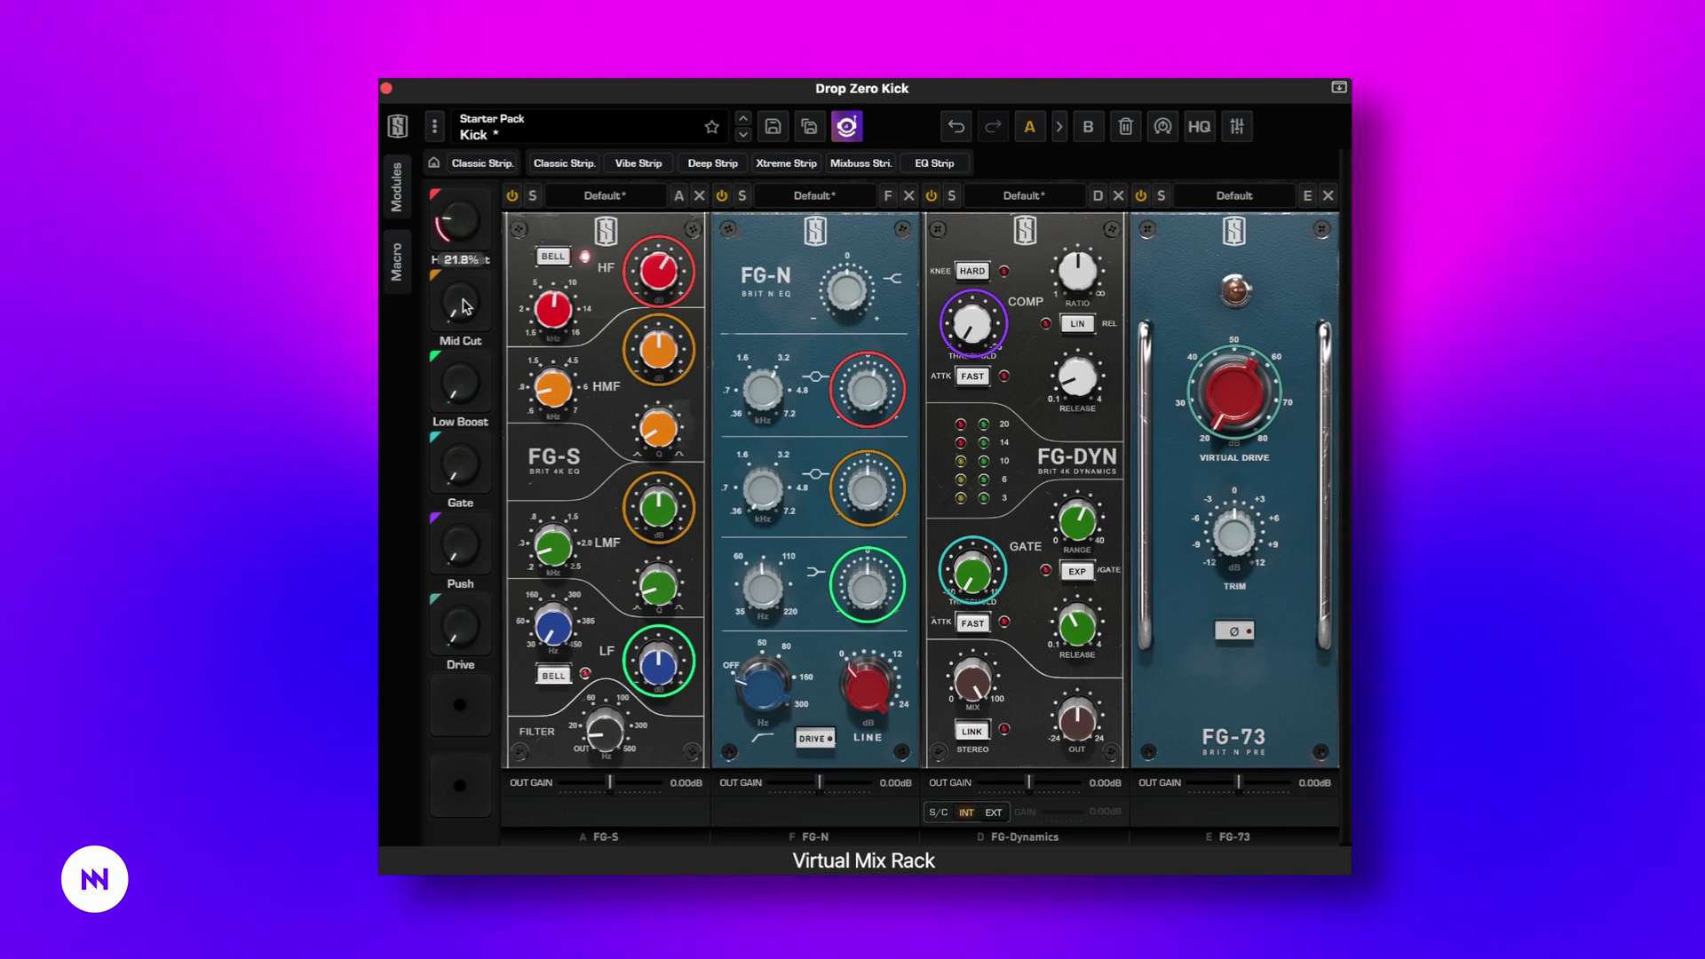
{"action": "left_click_drag", "start_coordinate": [465, 306], "coordinate": [455, 227]}
{"action": "left_click_drag", "start_coordinate": [472, 405], "coordinate": [459, 327]}
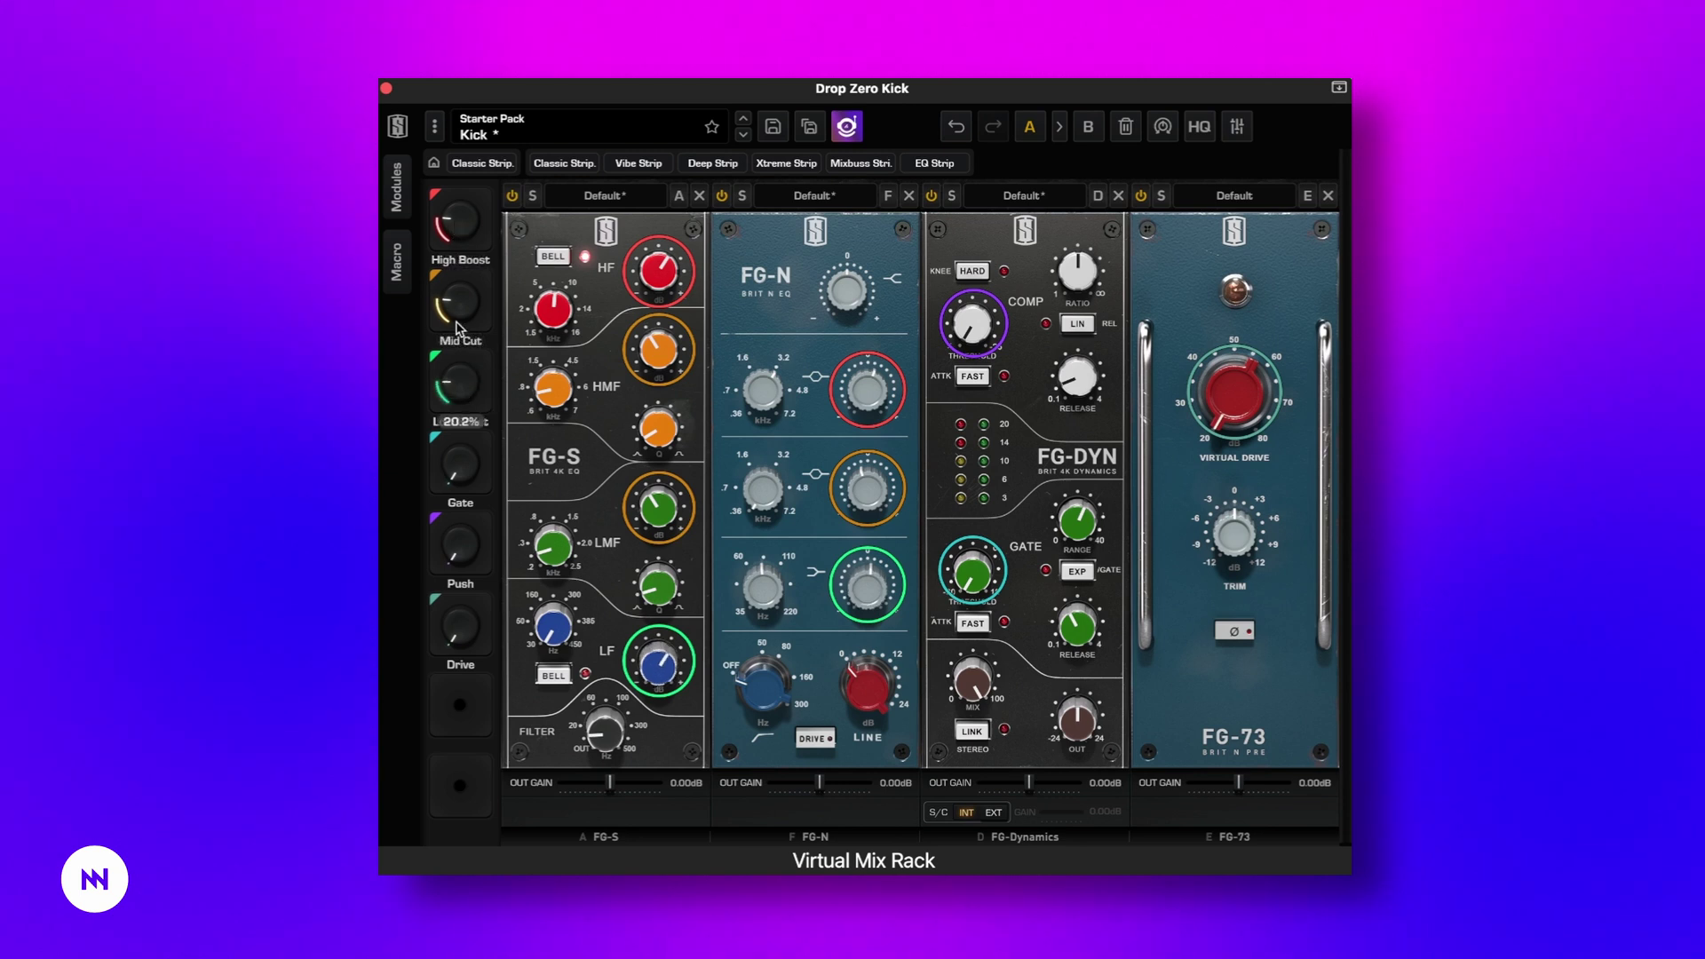
{"action": "mouse_move", "coordinate": [469, 455]}
{"action": "left_mouse_down"}
{"action": "mouse_move", "coordinate": [462, 411]}
{"action": "mouse_move", "coordinate": [479, 467]}
{"action": "left_mouse_up"}
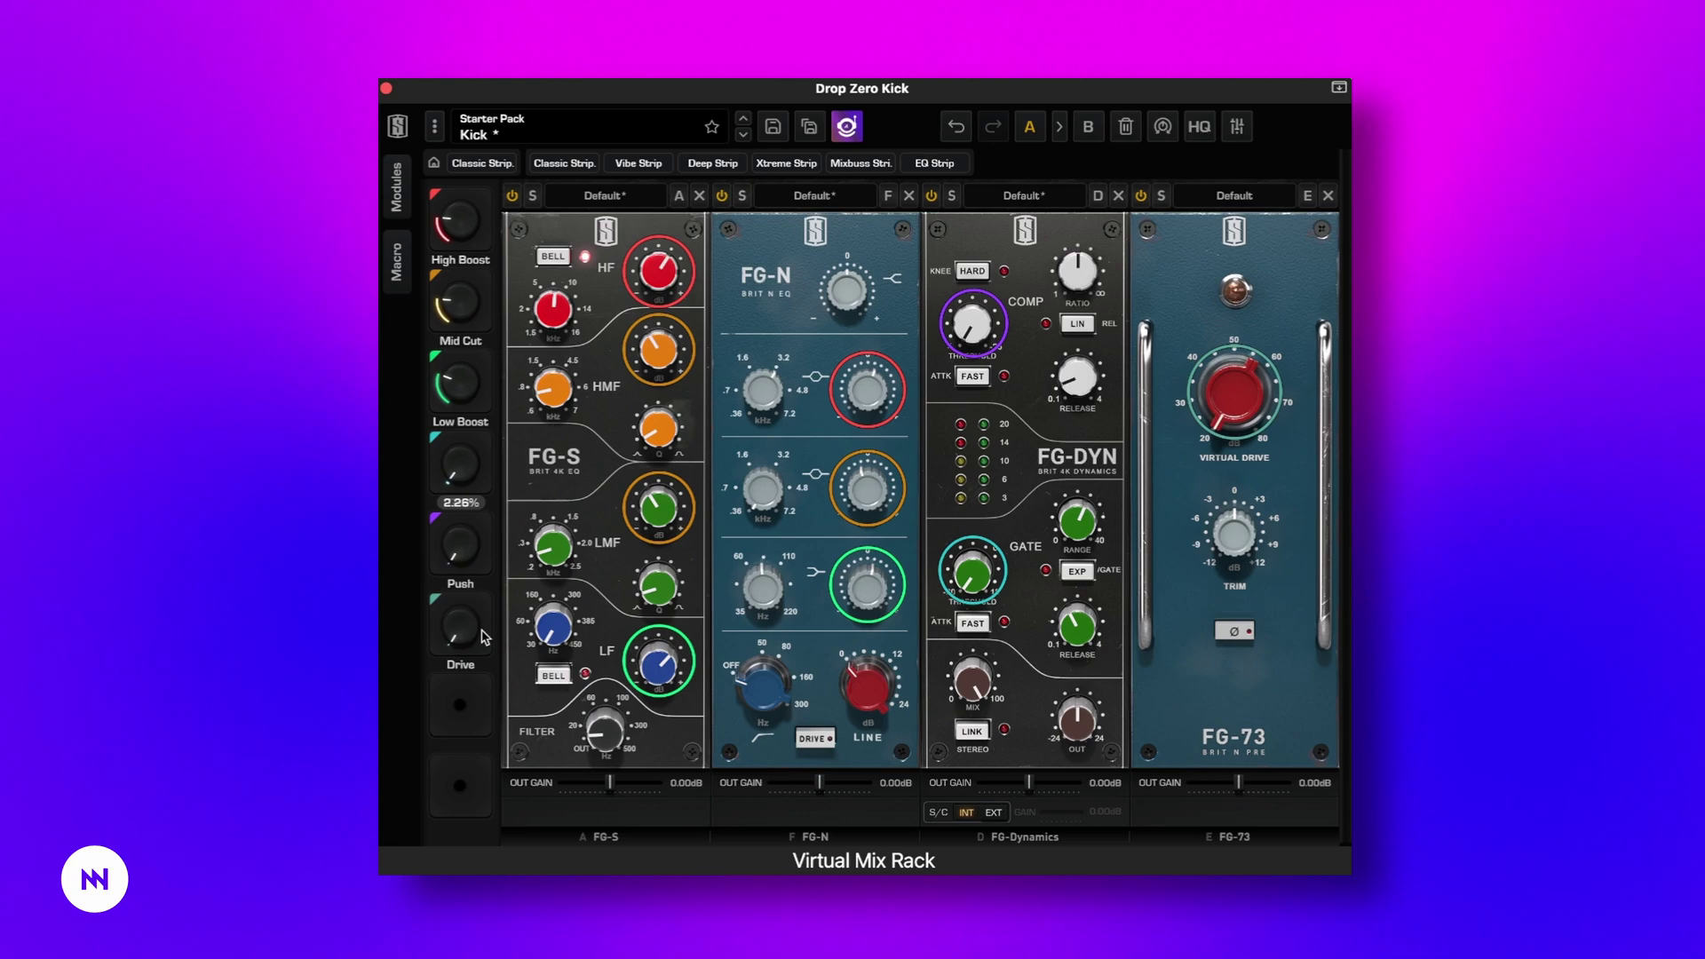